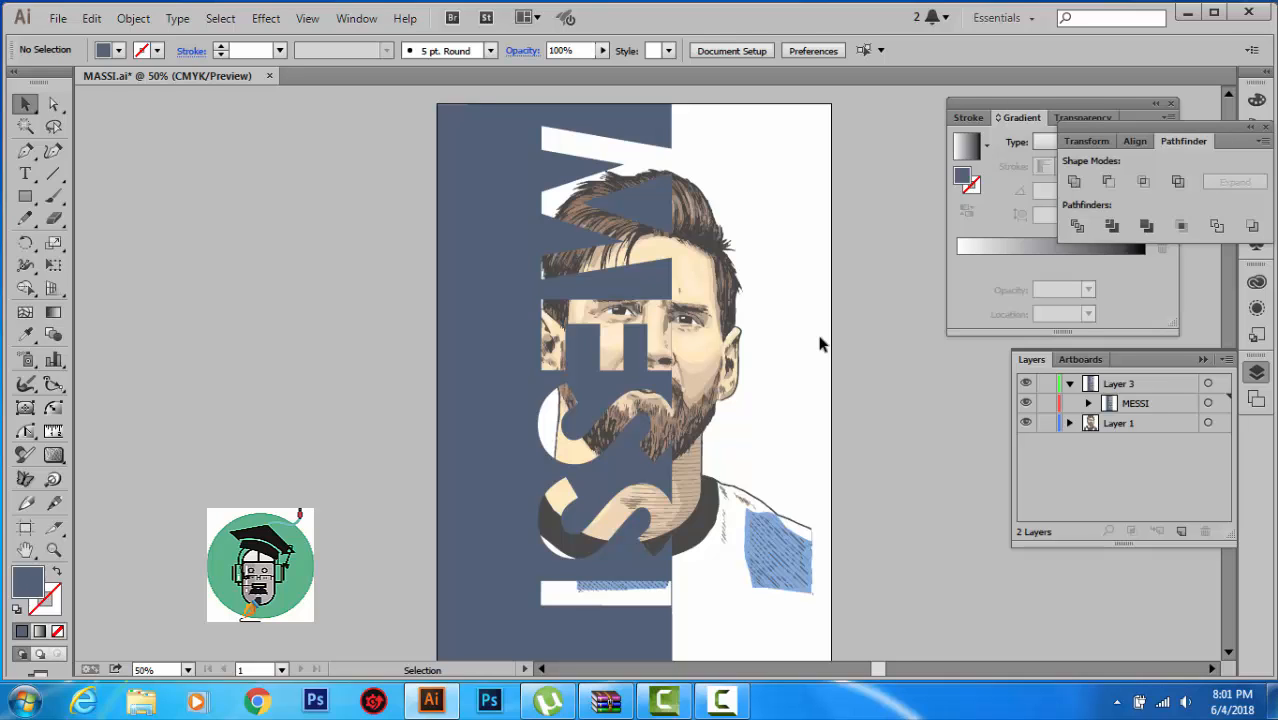
Undo the cut-out of the vertical MESSI lettering from the blue rectangle.
key(ctrl+z)
key(ctrl+z)
key(ctrl+z)
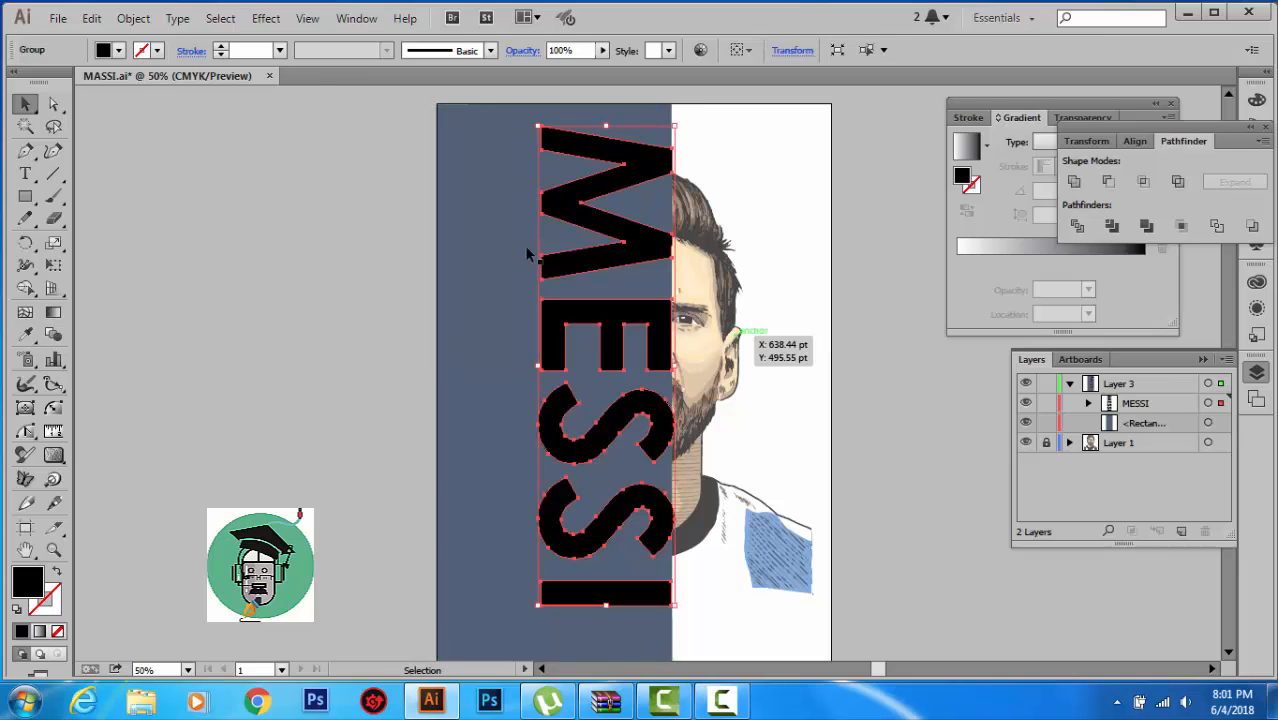
Move the blue rectangle and the vertical MESSI lettering off the artboard, to the left of the portrait.
click(488, 252)
drag(487, 249, 131, 265)
click(597, 202)
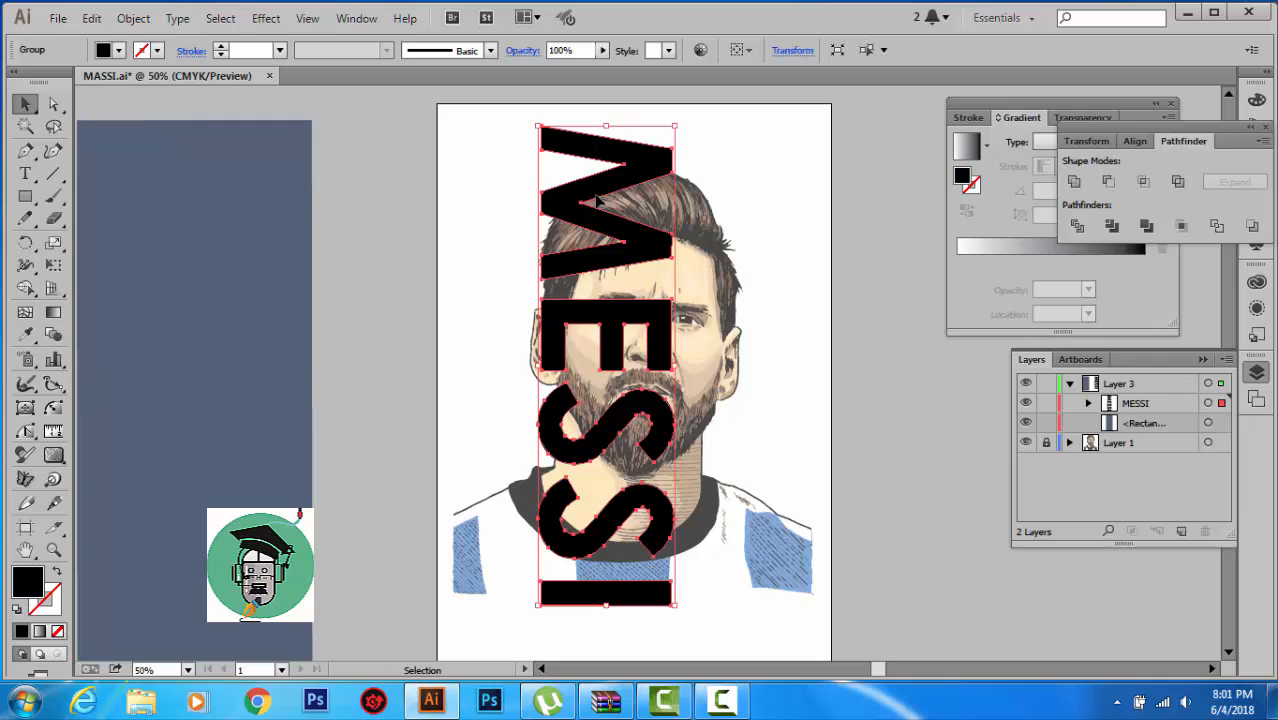
drag(393, 248, 210, 249)
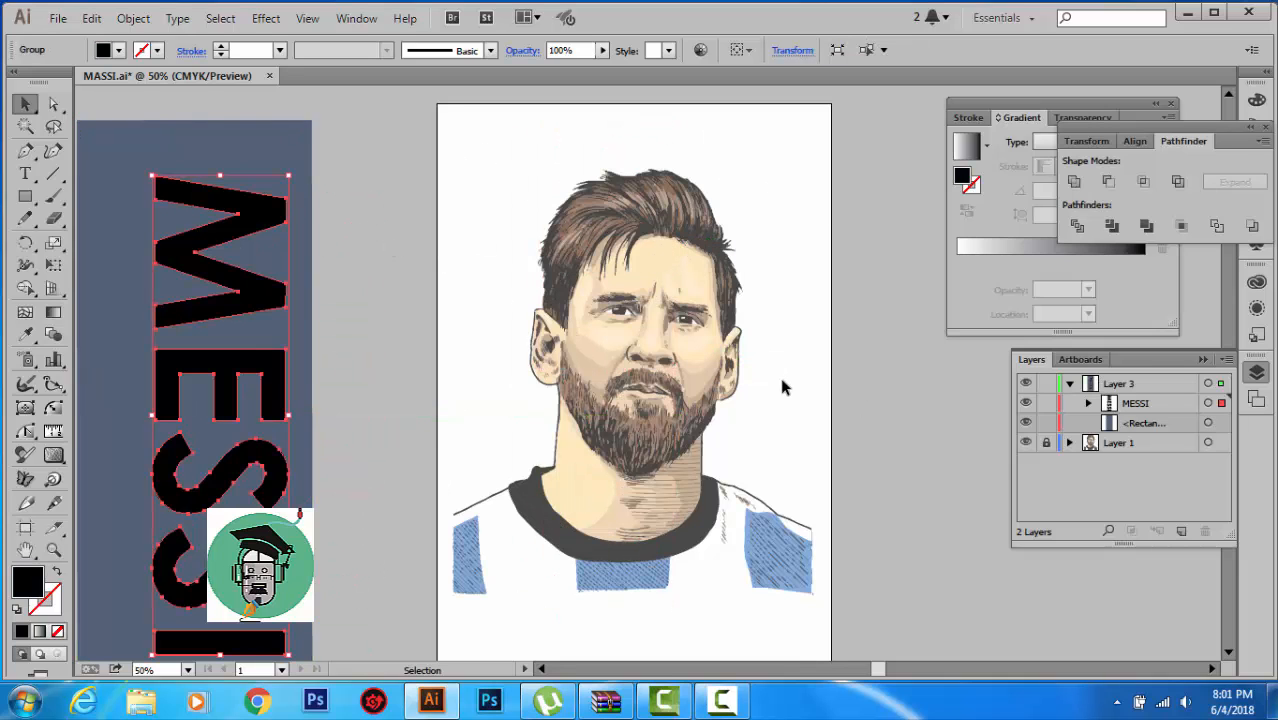
click(1046, 442)
click(1046, 442)
drag(447, 152, 845, 641)
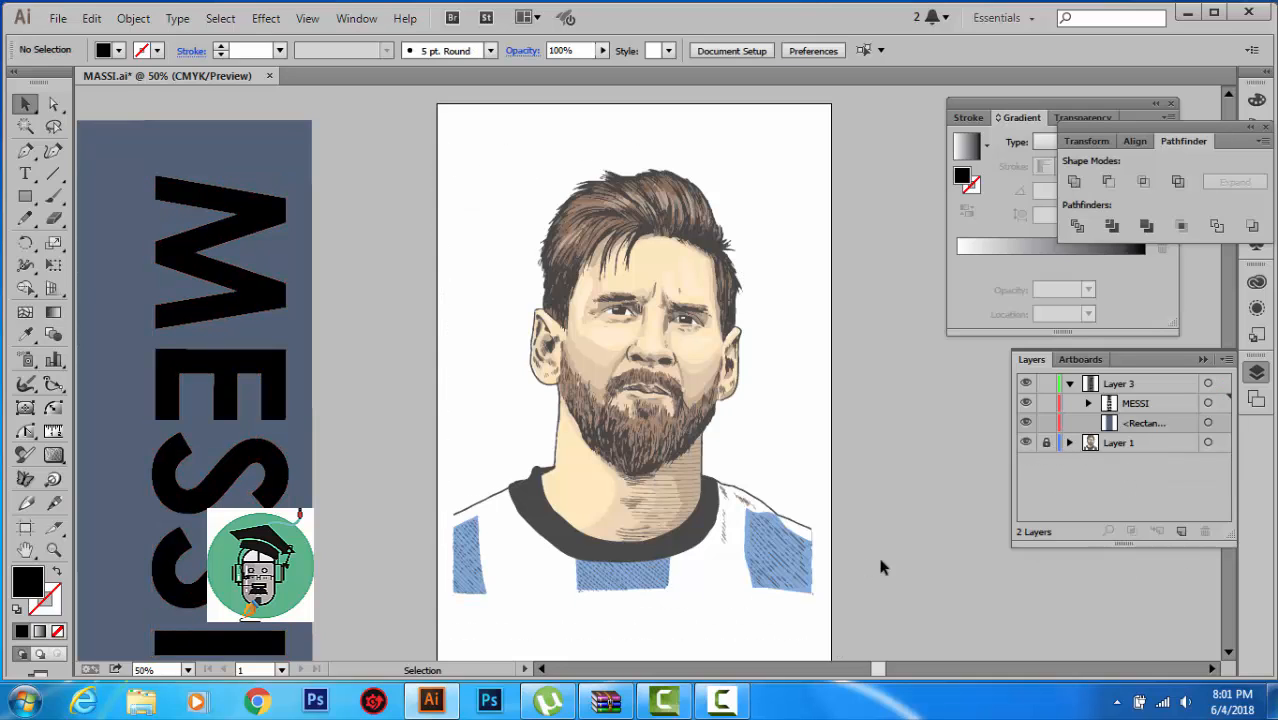
Move the blue rectangle back over the left half of the portrait, level with the artboard's top edge.
click(205, 150)
drag(440, 185, 654, 166)
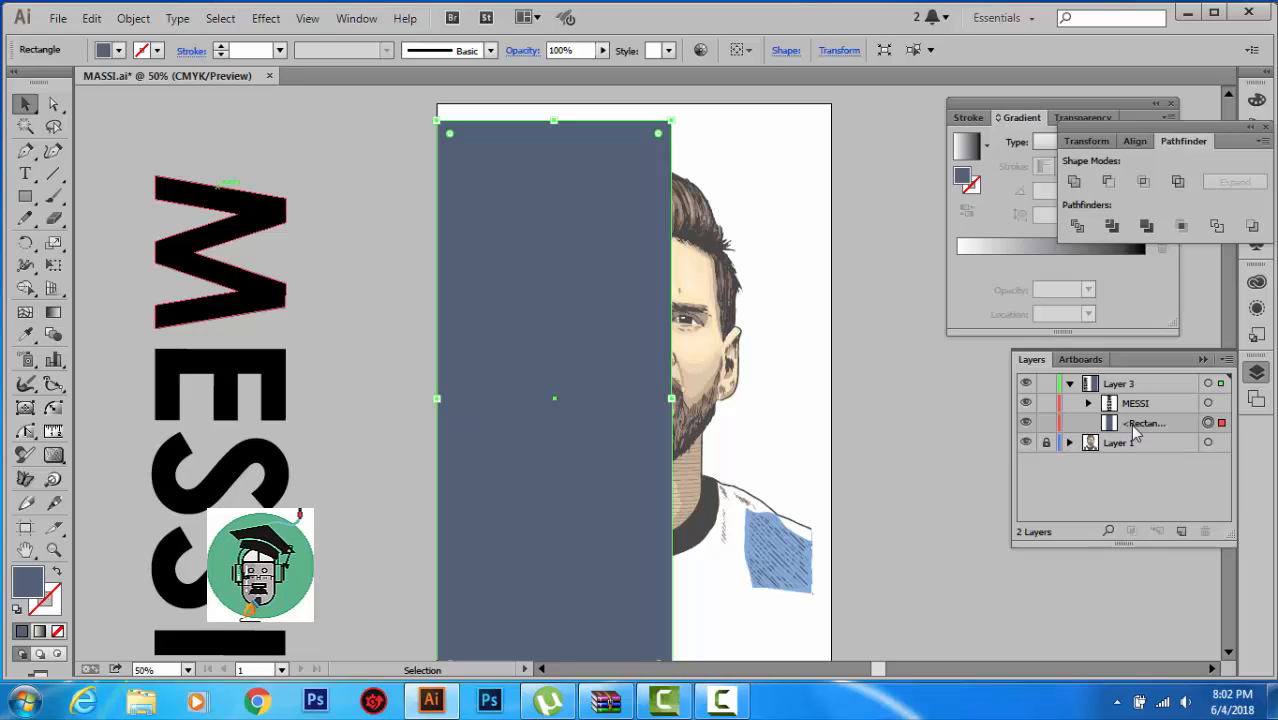
click(1134, 424)
drag(564, 262, 527, 391)
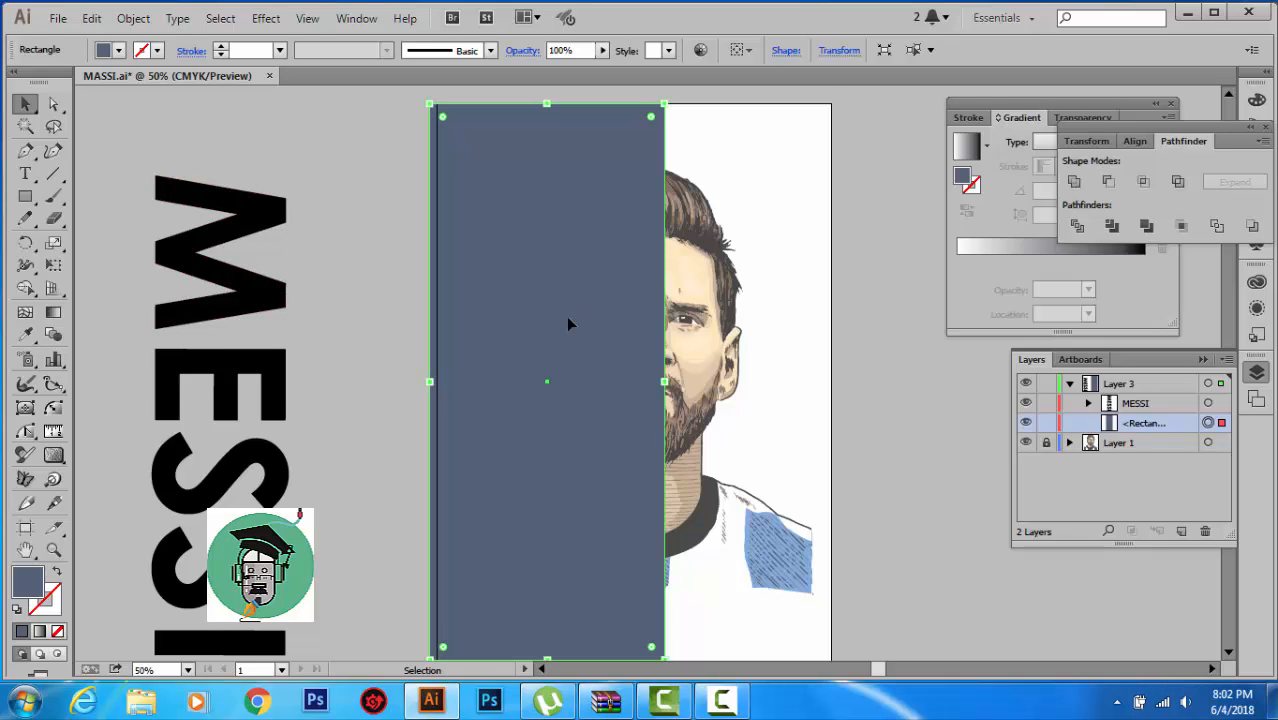
Draw a wide, flat blue rectangle in the empty area below the artboard.
scroll(520, 291, down, 1)
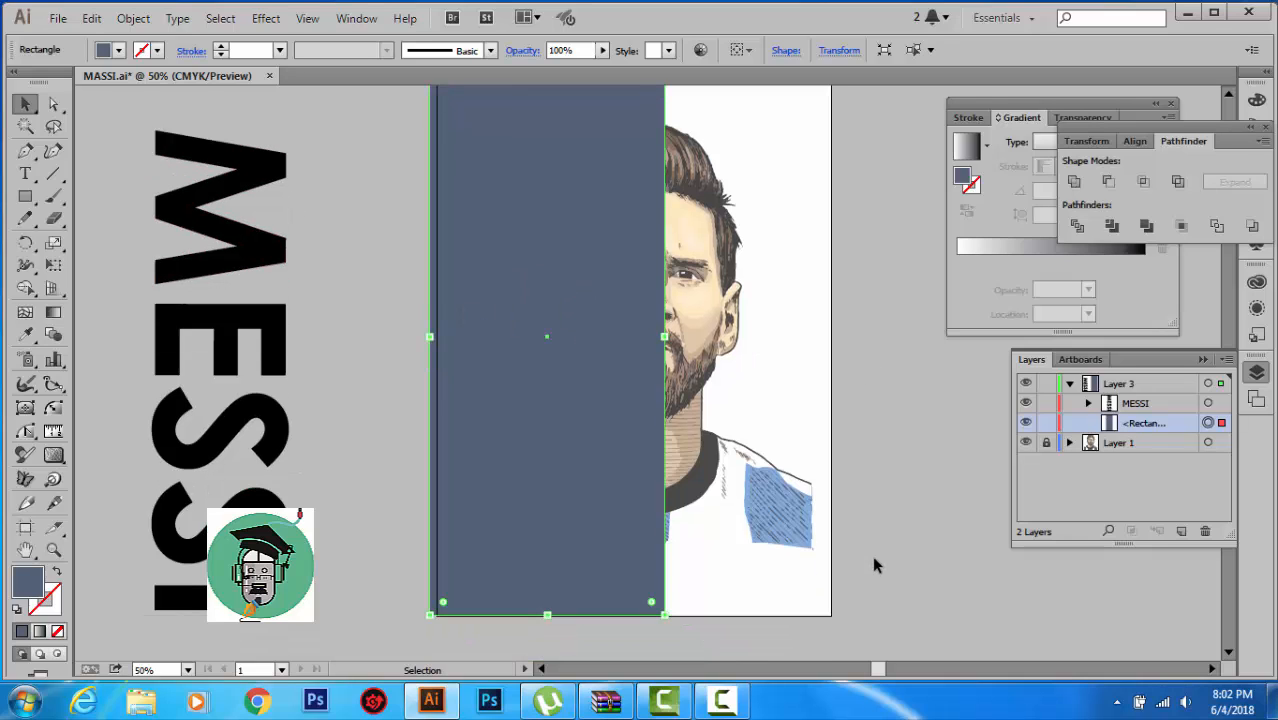
scroll(872, 565, down, 2)
click(25, 196)
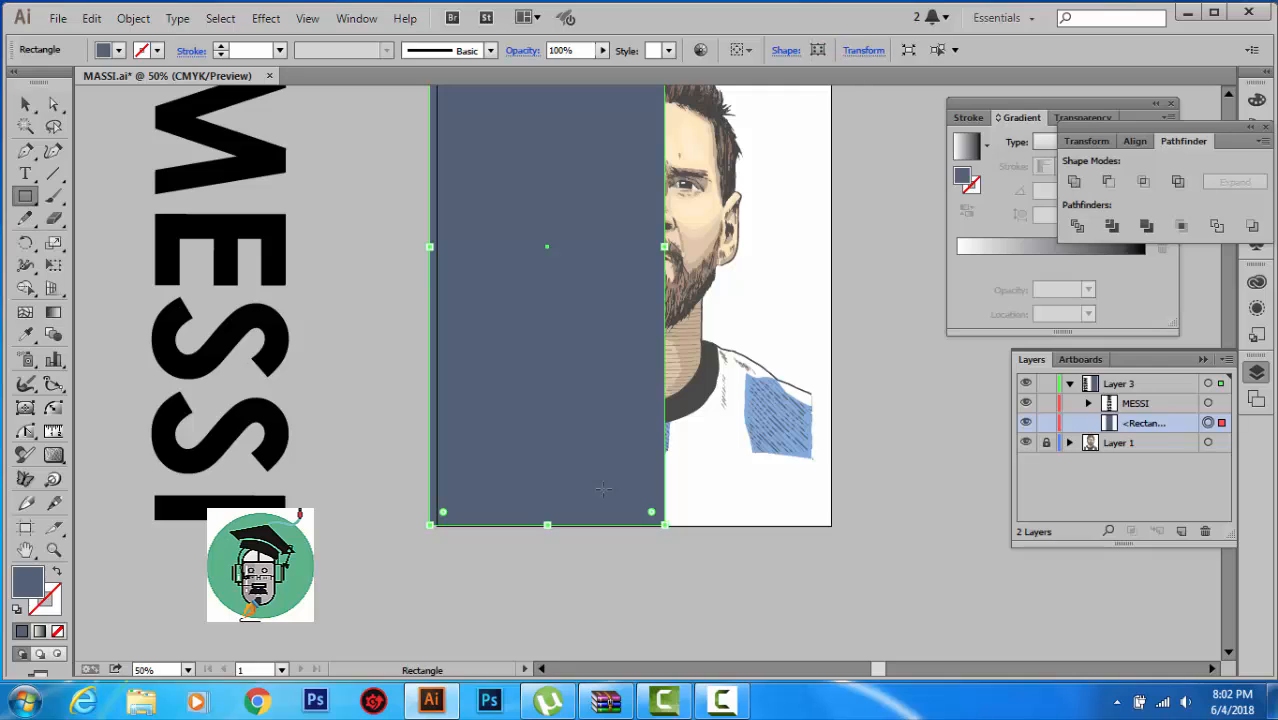
drag(547, 563, 1019, 628)
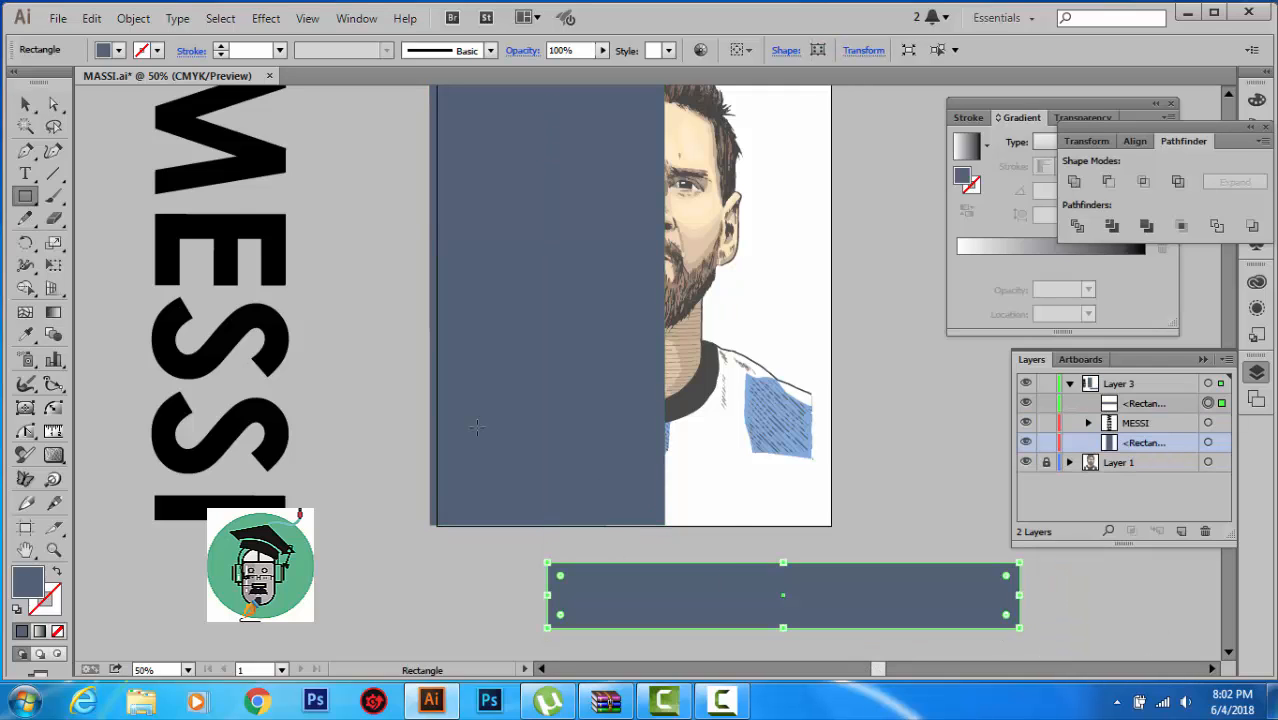
Add the point text "MESSI" in capitals over the wide rectangle below the artboard.
click(25, 173)
click(677, 591)
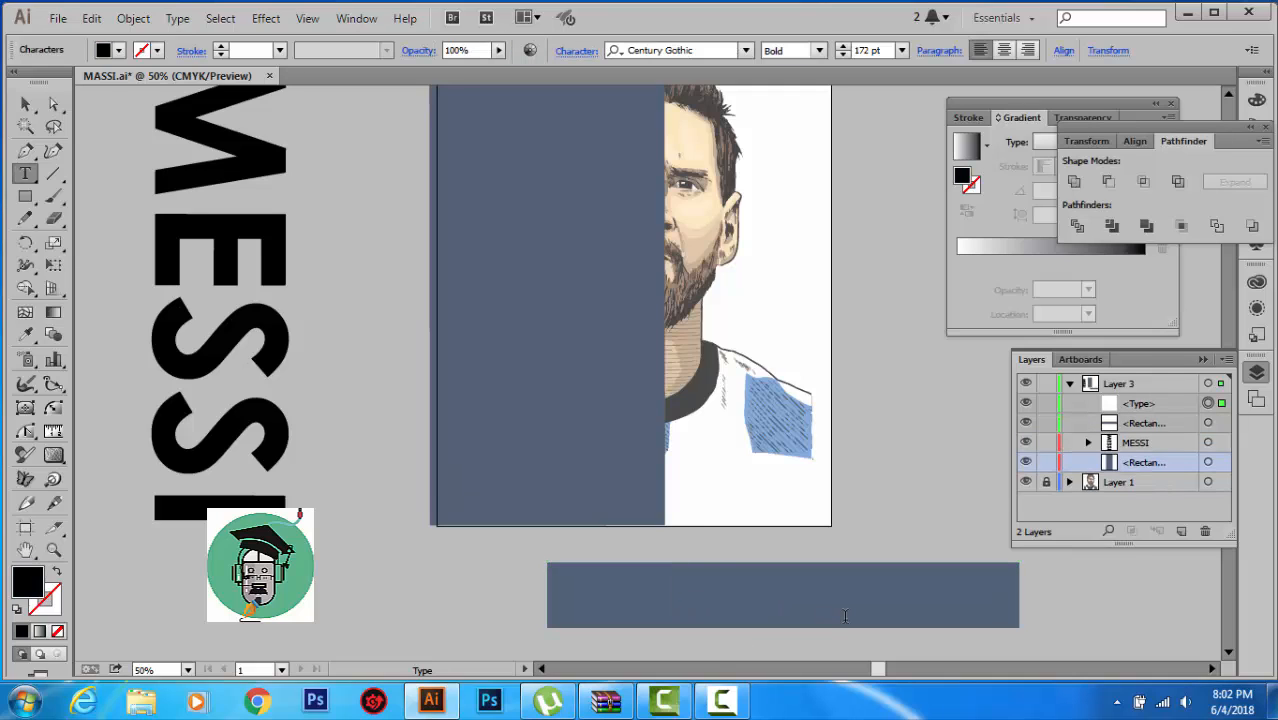
text(me)
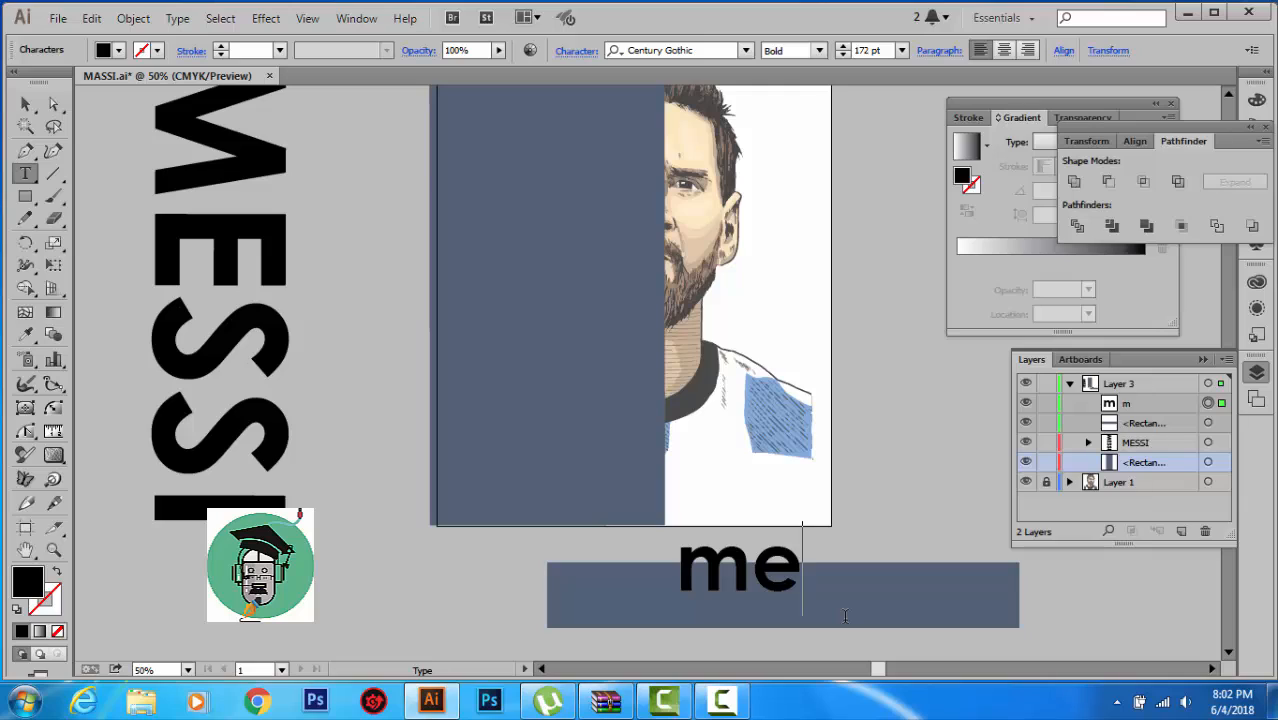
key(BackSpace)
key(BackSpace)
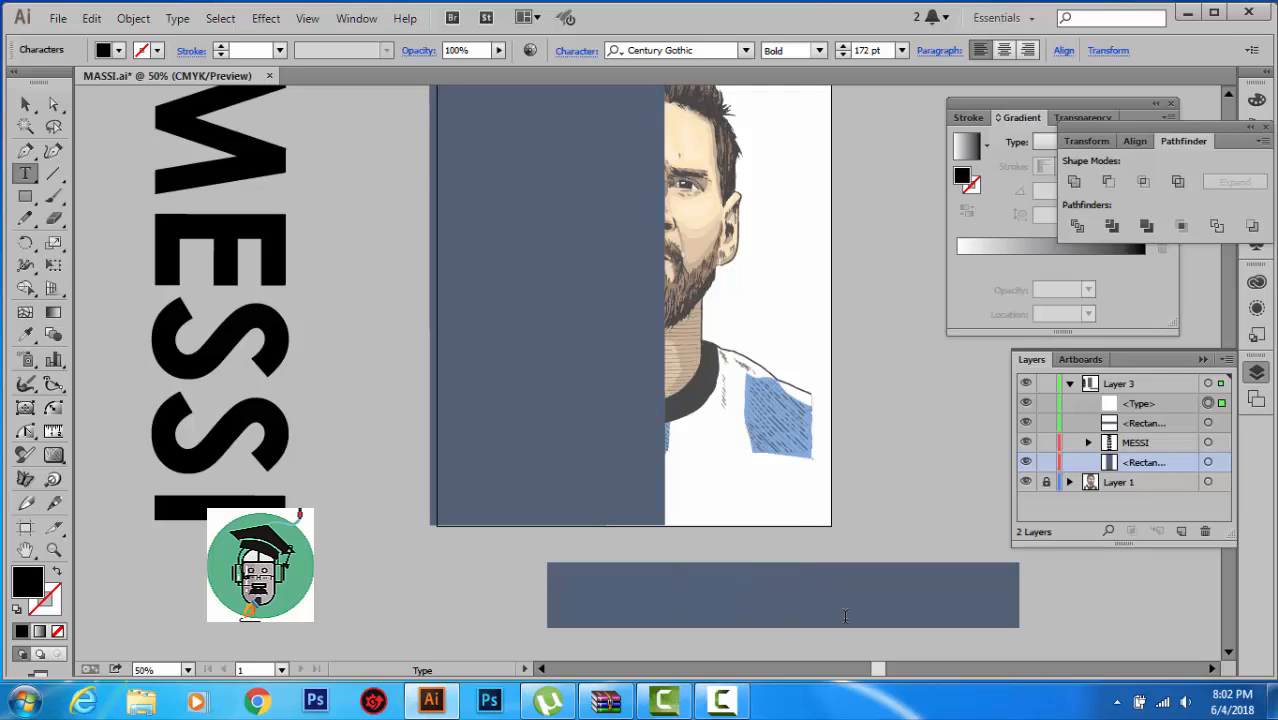
text(ME)
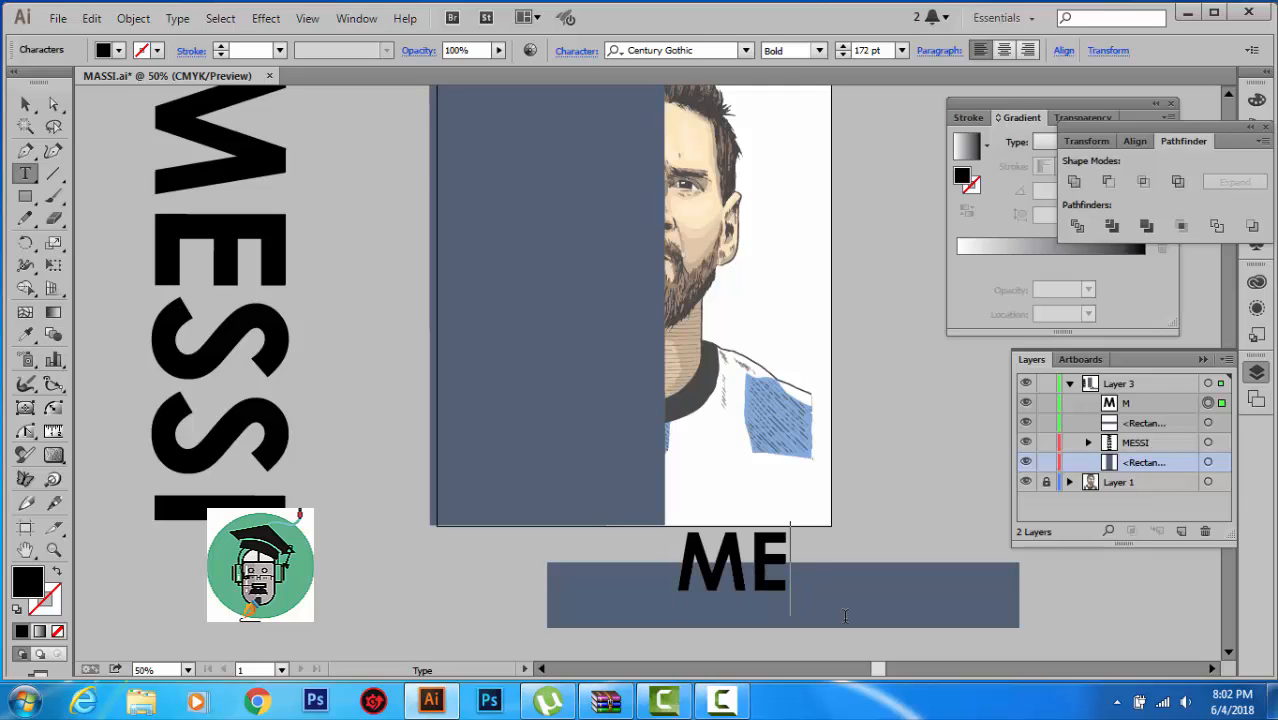
text(SSI)
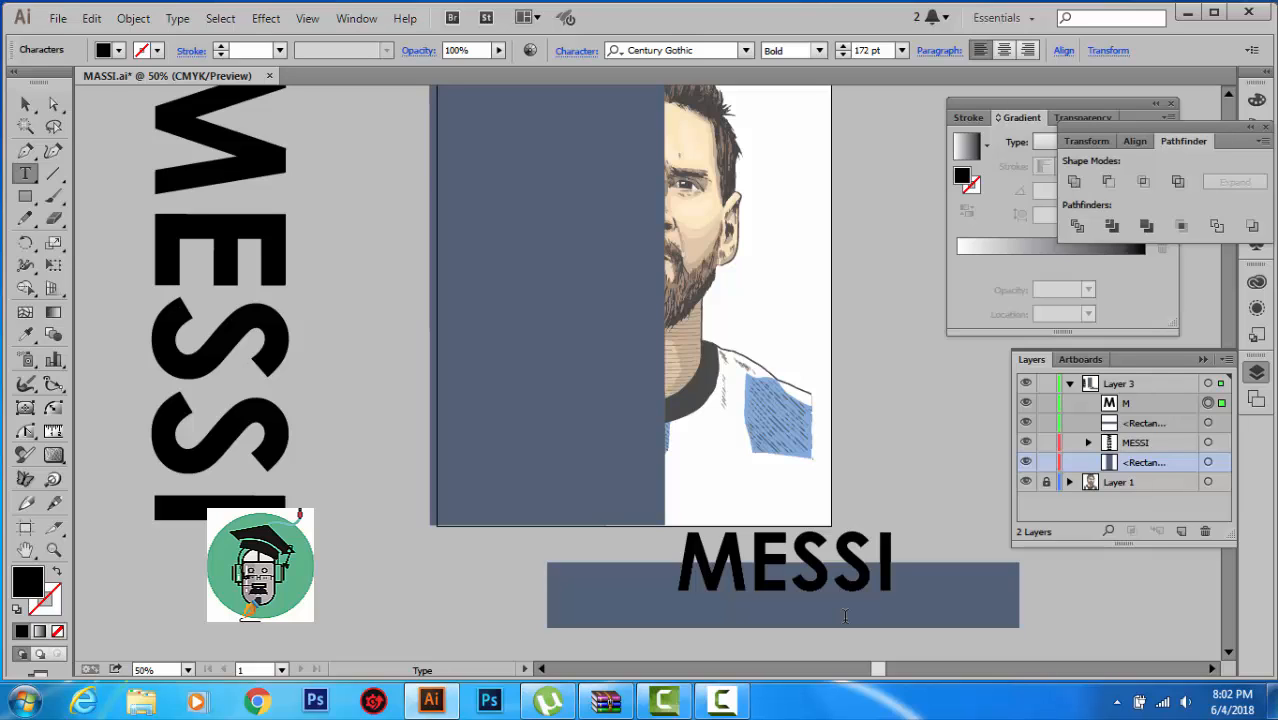
Move the new MESSI text down so it sits centred on the wide rectangle, and deselect it.
click(24, 104)
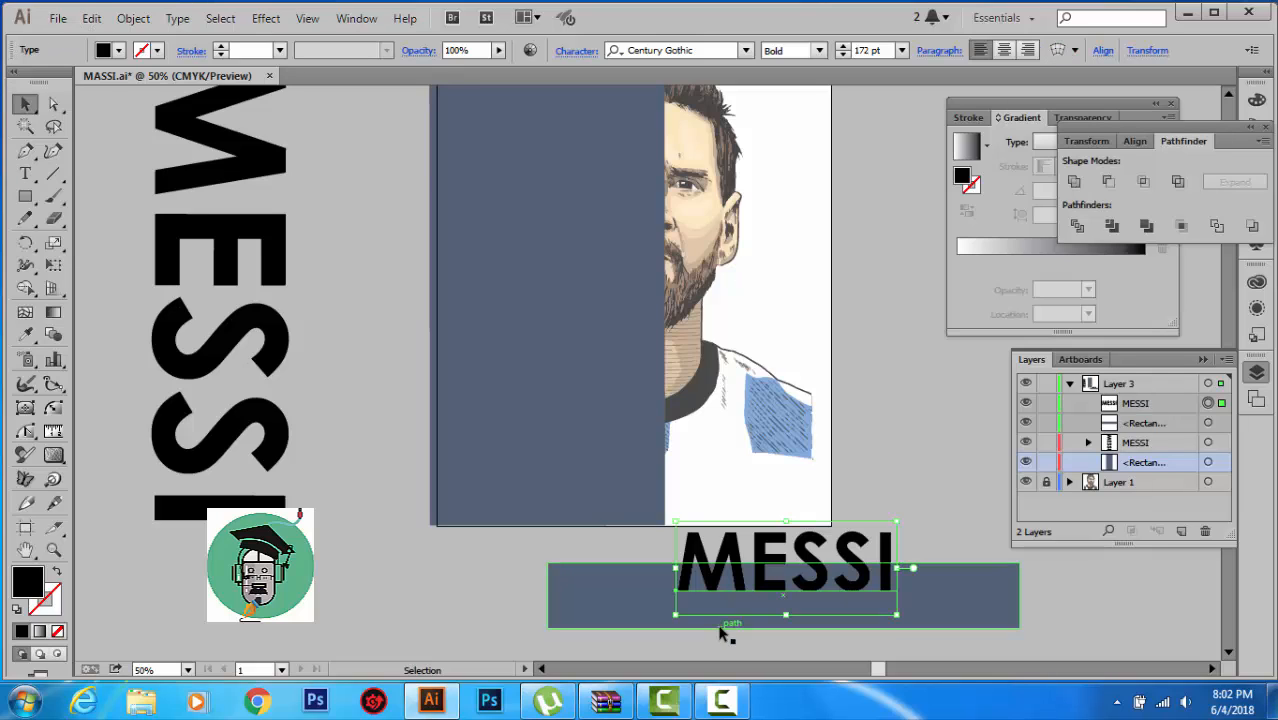
drag(790, 568, 790, 594)
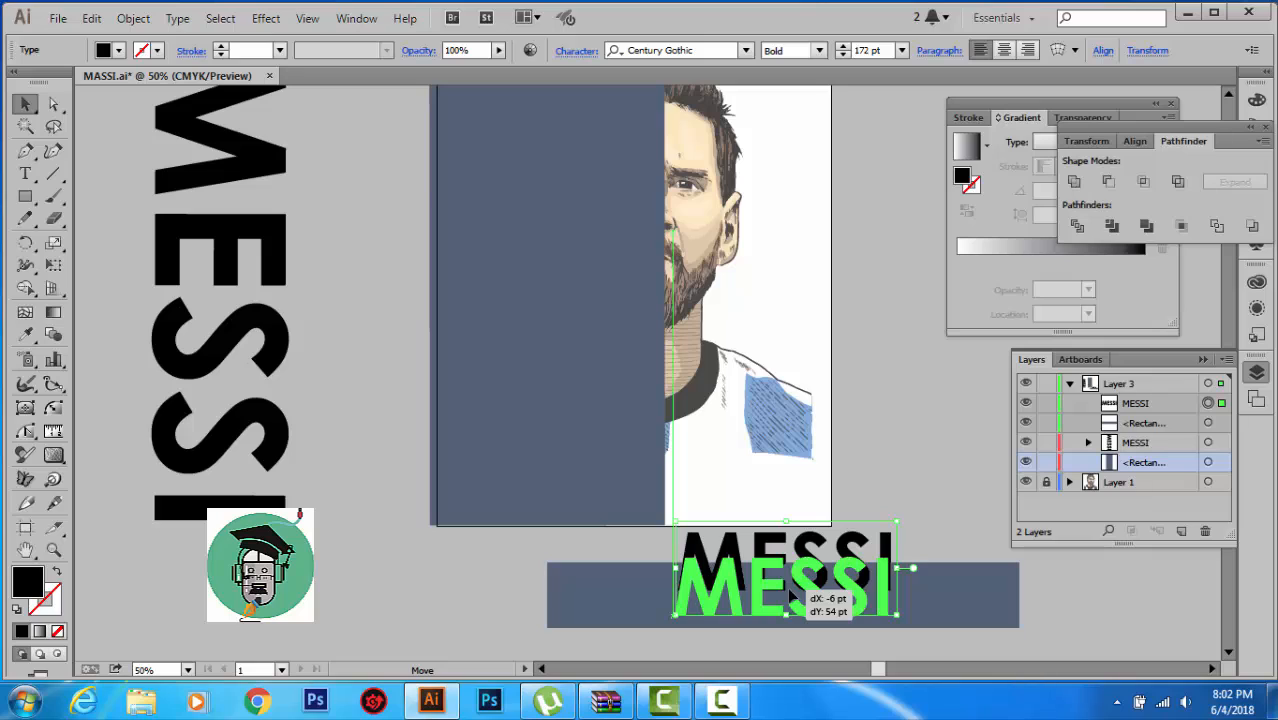
drag(931, 649, 928, 649)
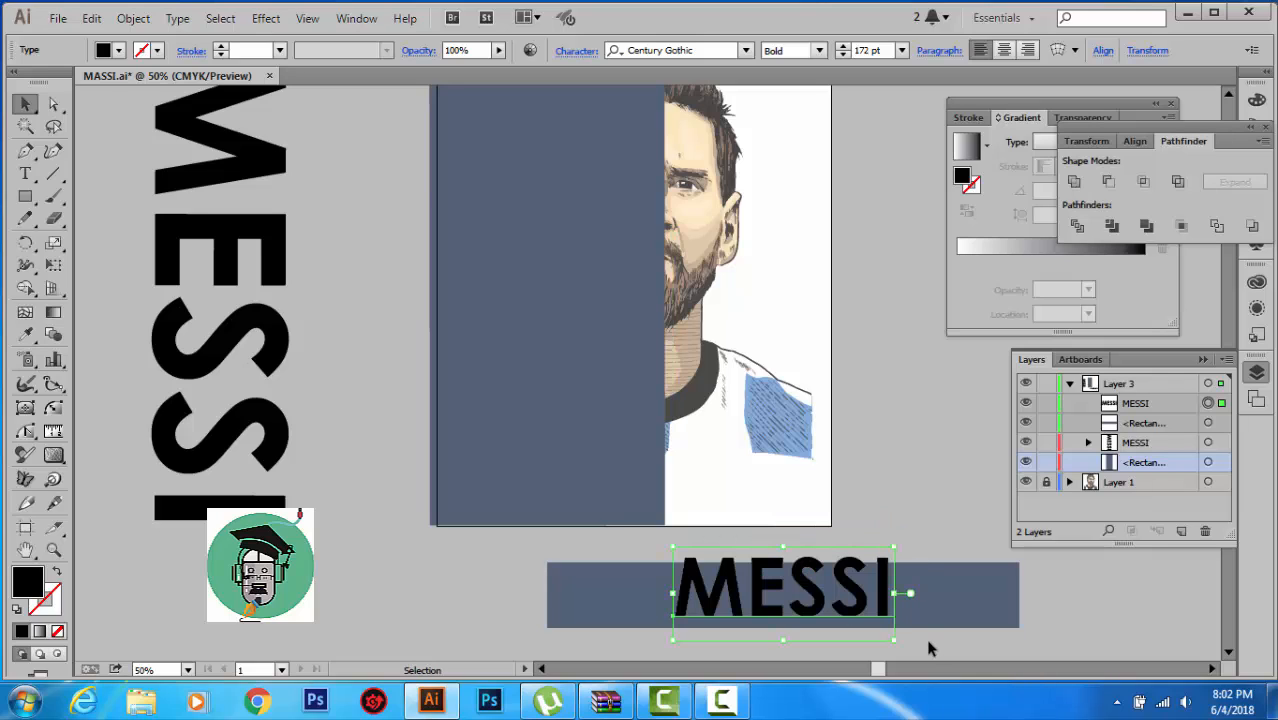
click(1143, 617)
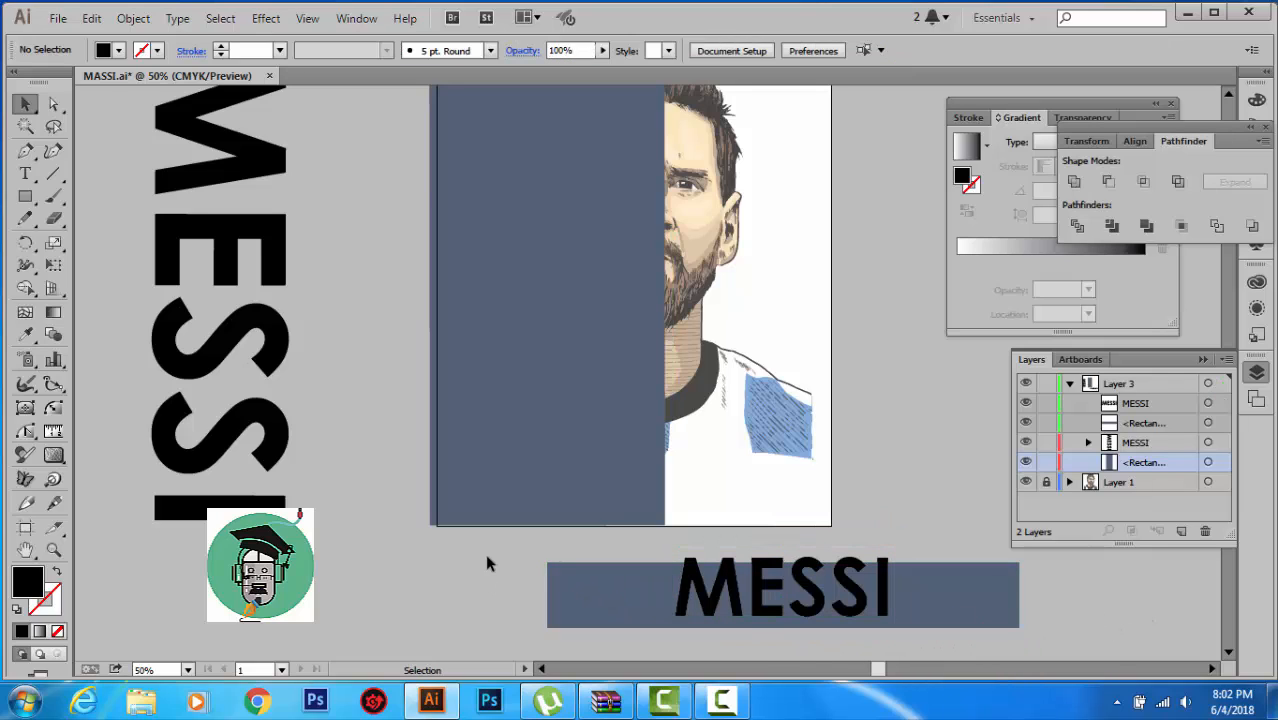
drag(487, 563, 1040, 570)
scroll(957, 647, up, 2)
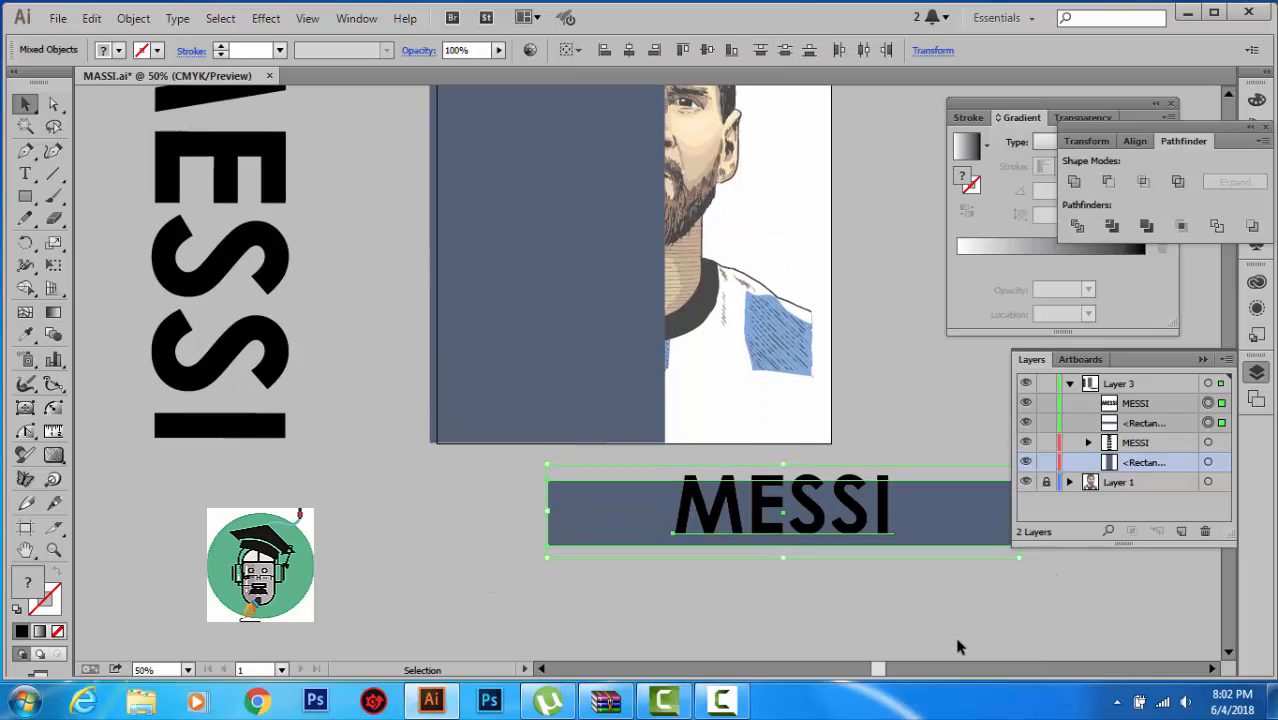
scroll(957, 647, up, 2)
click(713, 633)
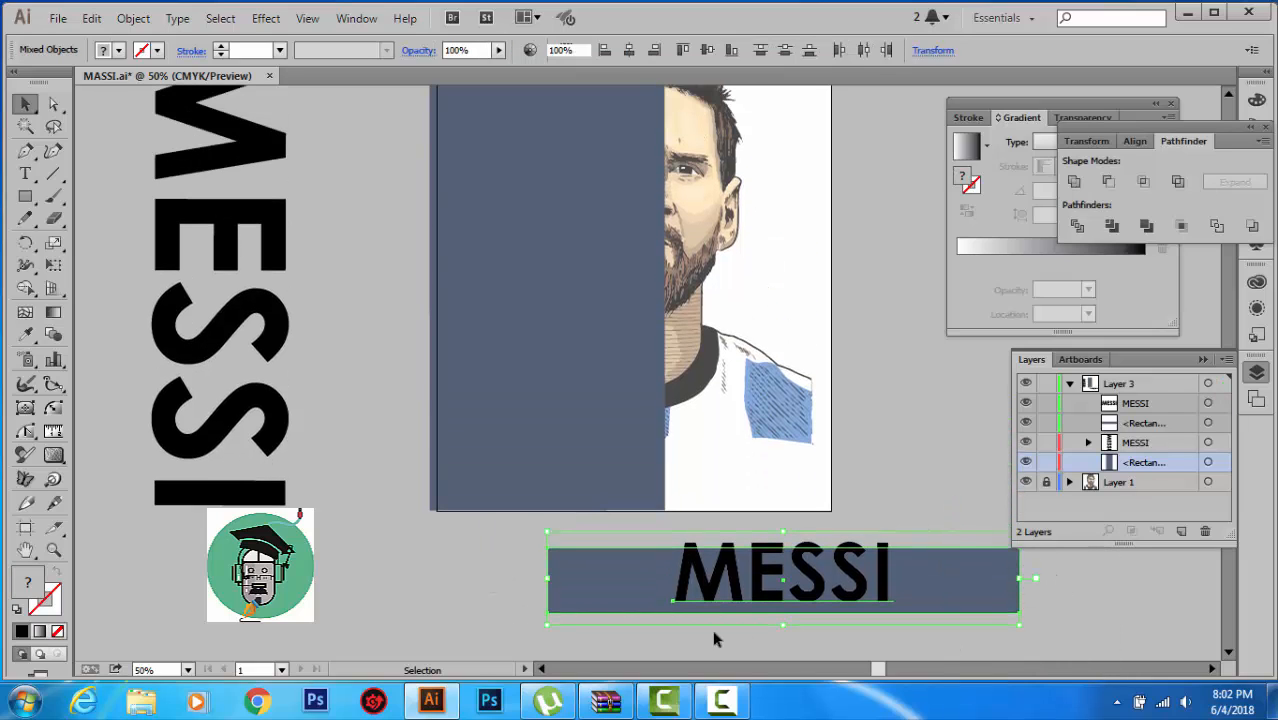
Convert the horizontal MESSI text on the wide rectangle to outlines.
click(697, 568)
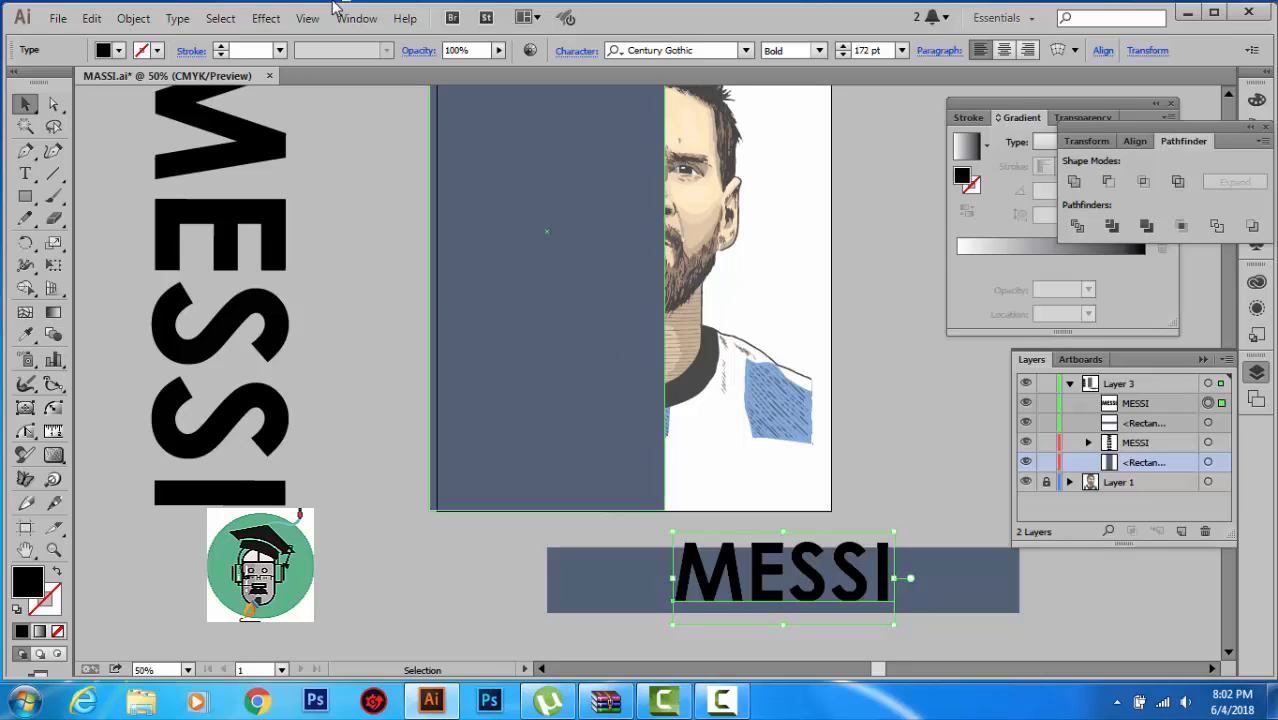
click(178, 19)
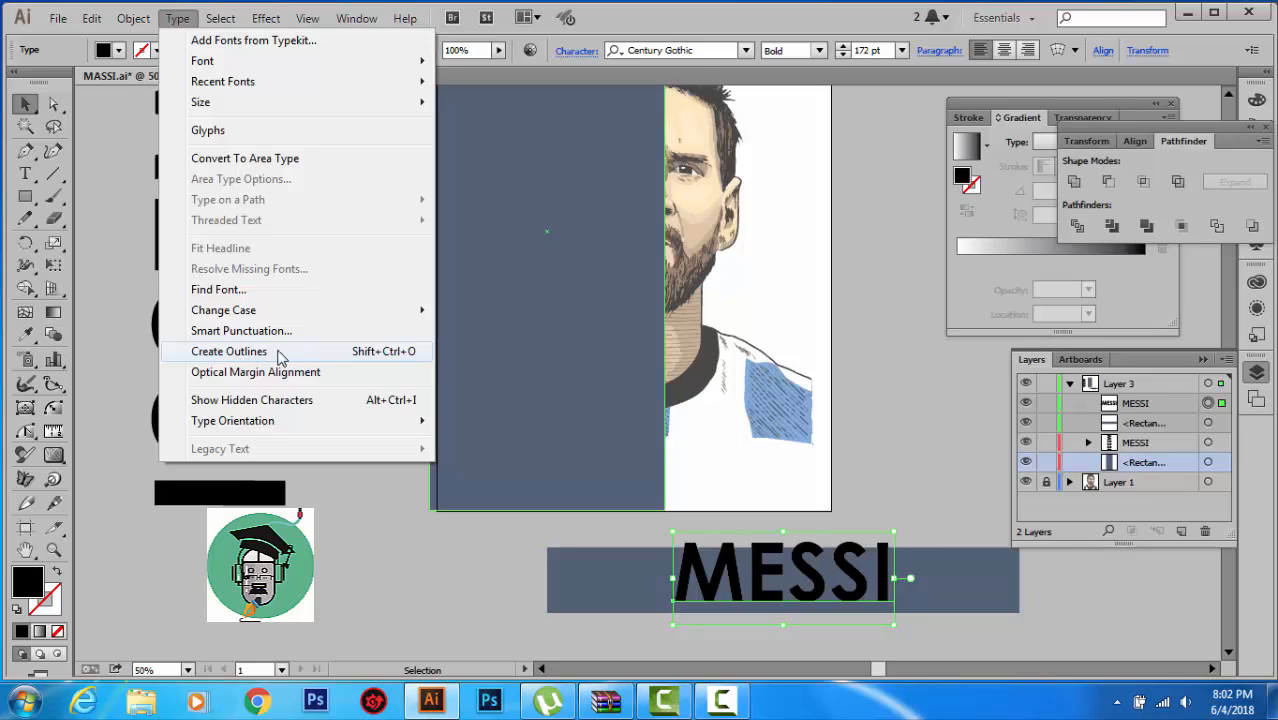
click(395, 357)
click(391, 356)
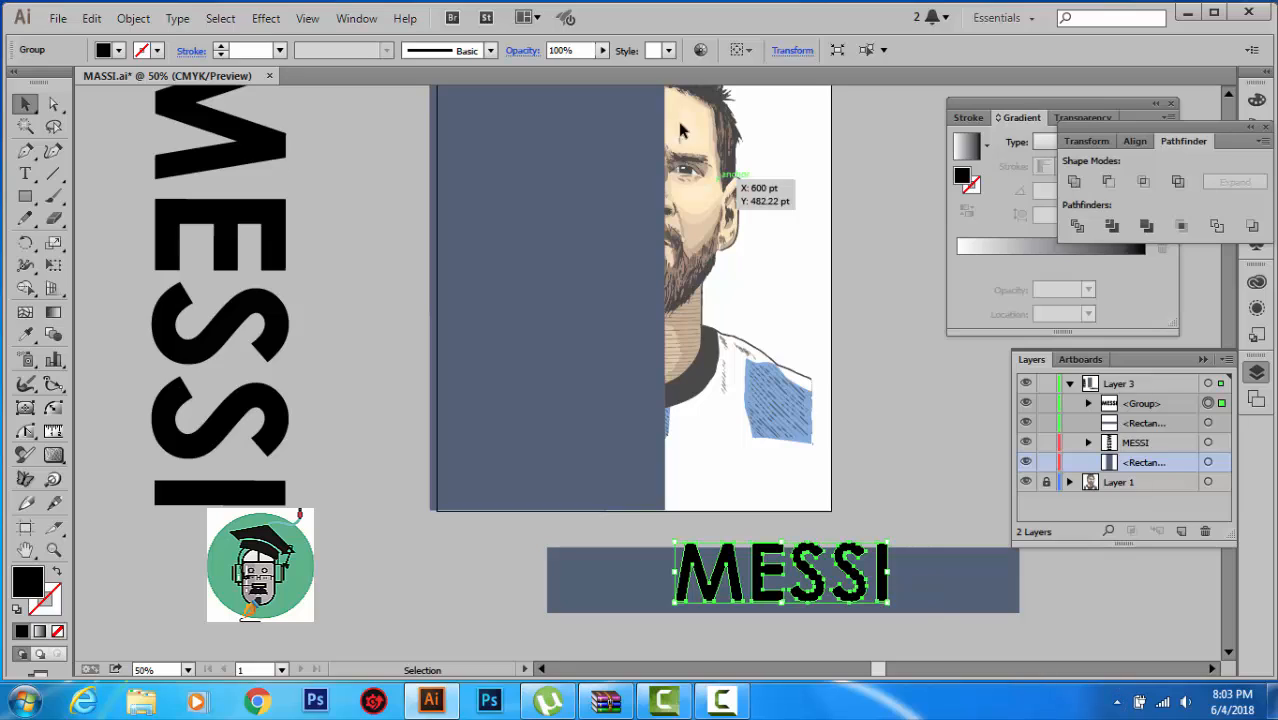
click(918, 500)
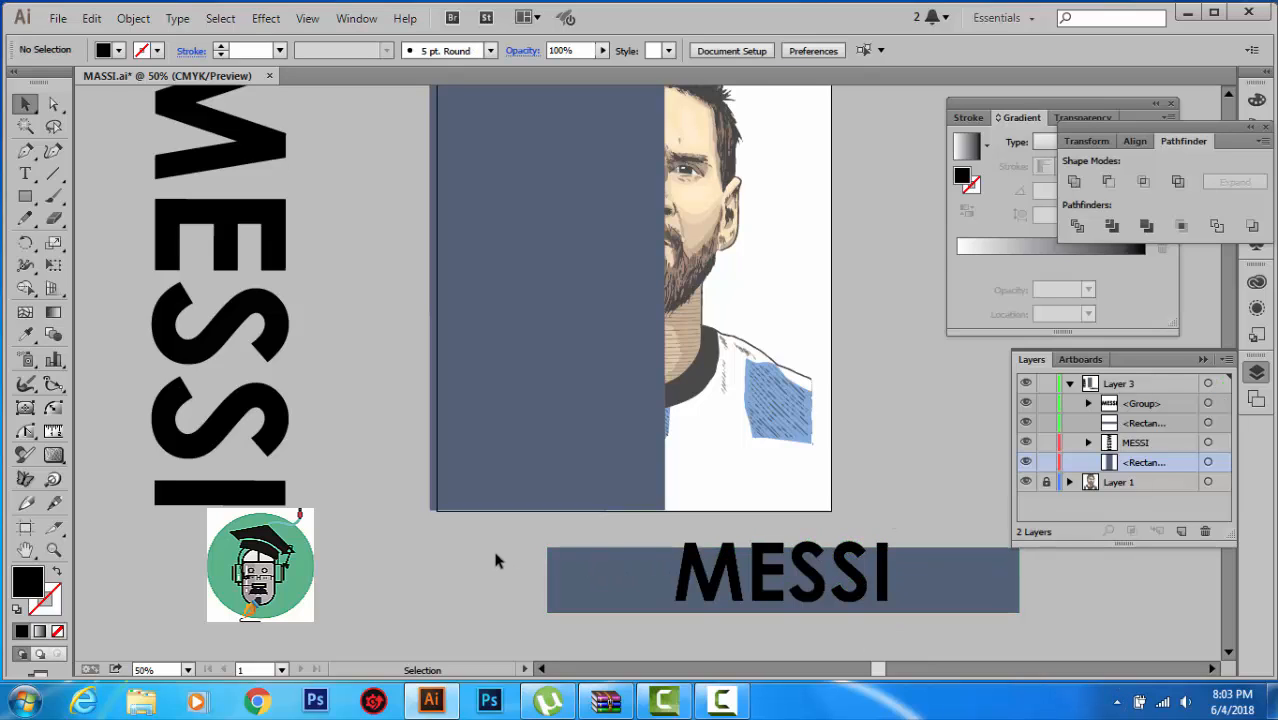
Change the fill of the outlined horizontal MESSI lettering to a near-white colour.
drag(505, 530, 1007, 622)
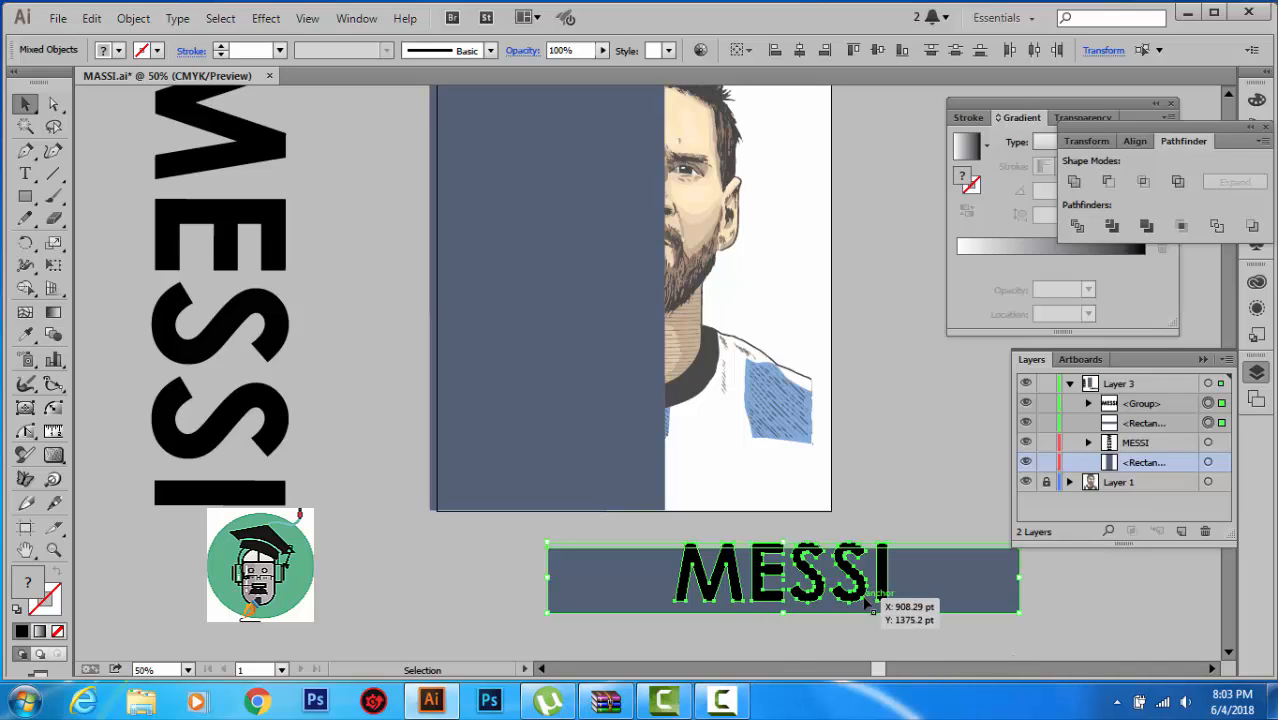
key(ctrl+shift+a)
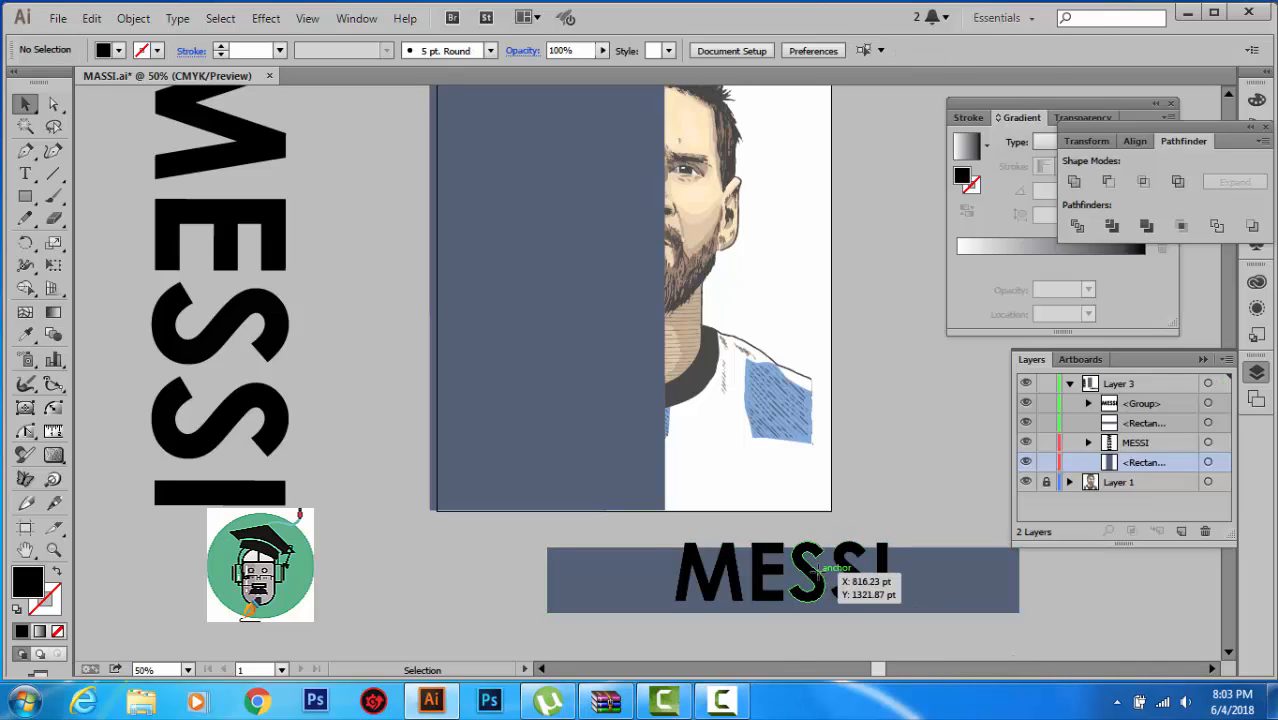
click(818, 567)
double_click(27, 580)
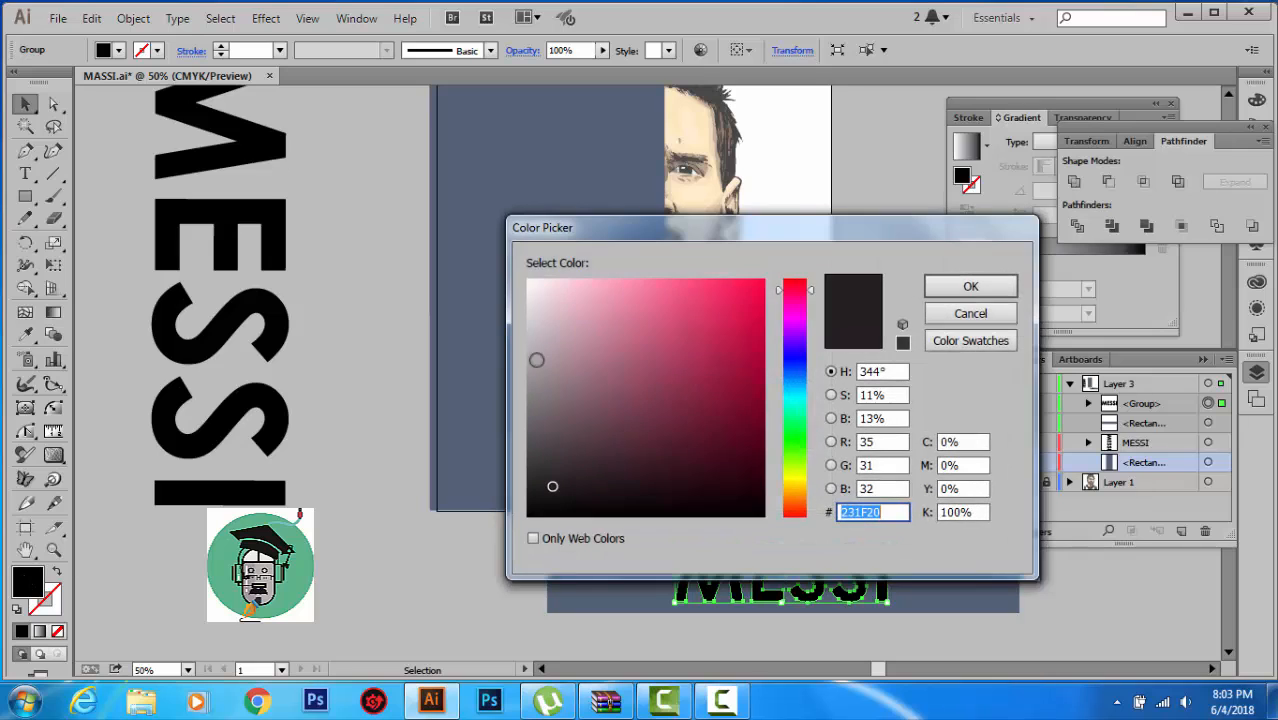
click(531, 292)
click(970, 287)
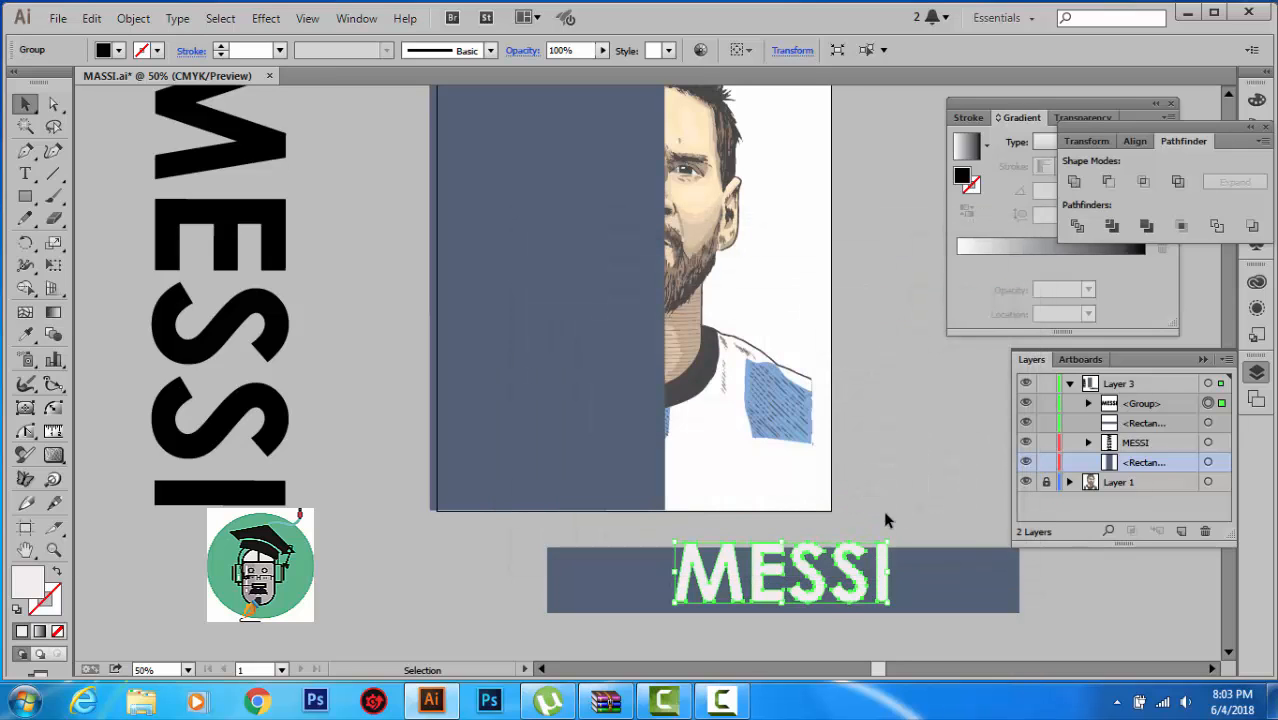
Subtract the outlined MESSI lettering from the wide rectangle behind it with the Pathfinder Minus Front operation.
click(713, 620)
drag(504, 530, 1027, 620)
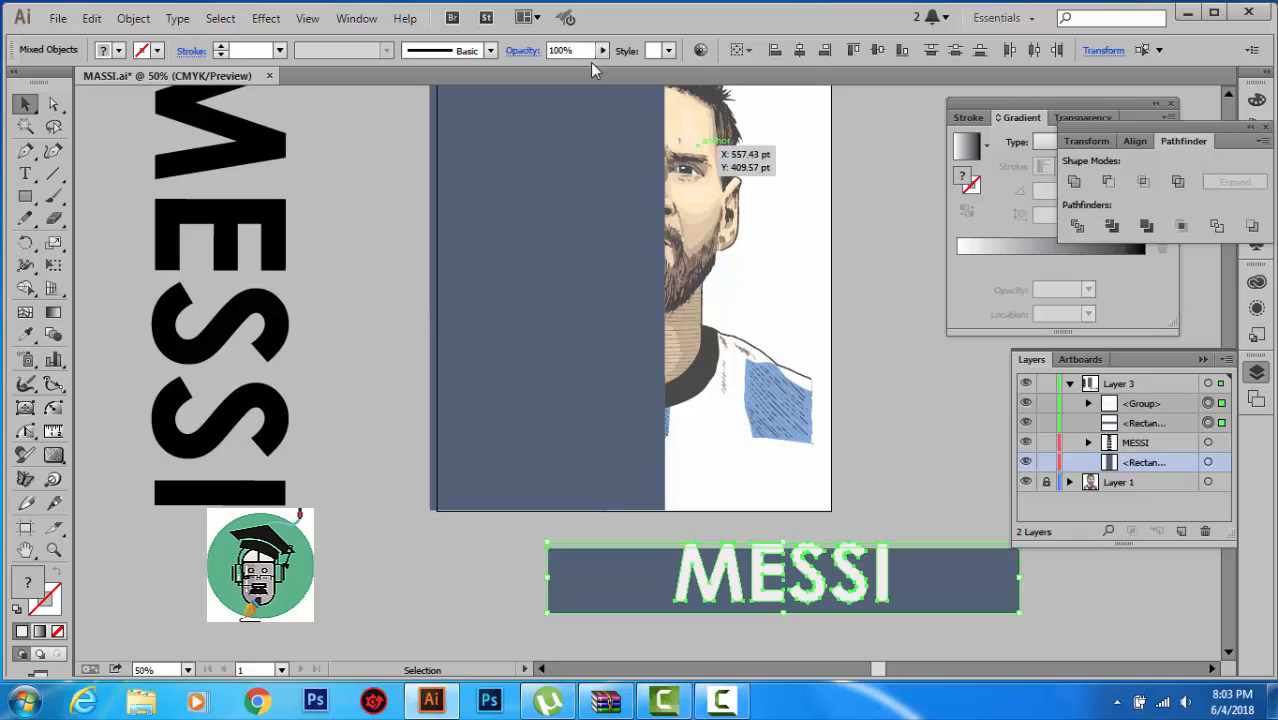
click(356, 18)
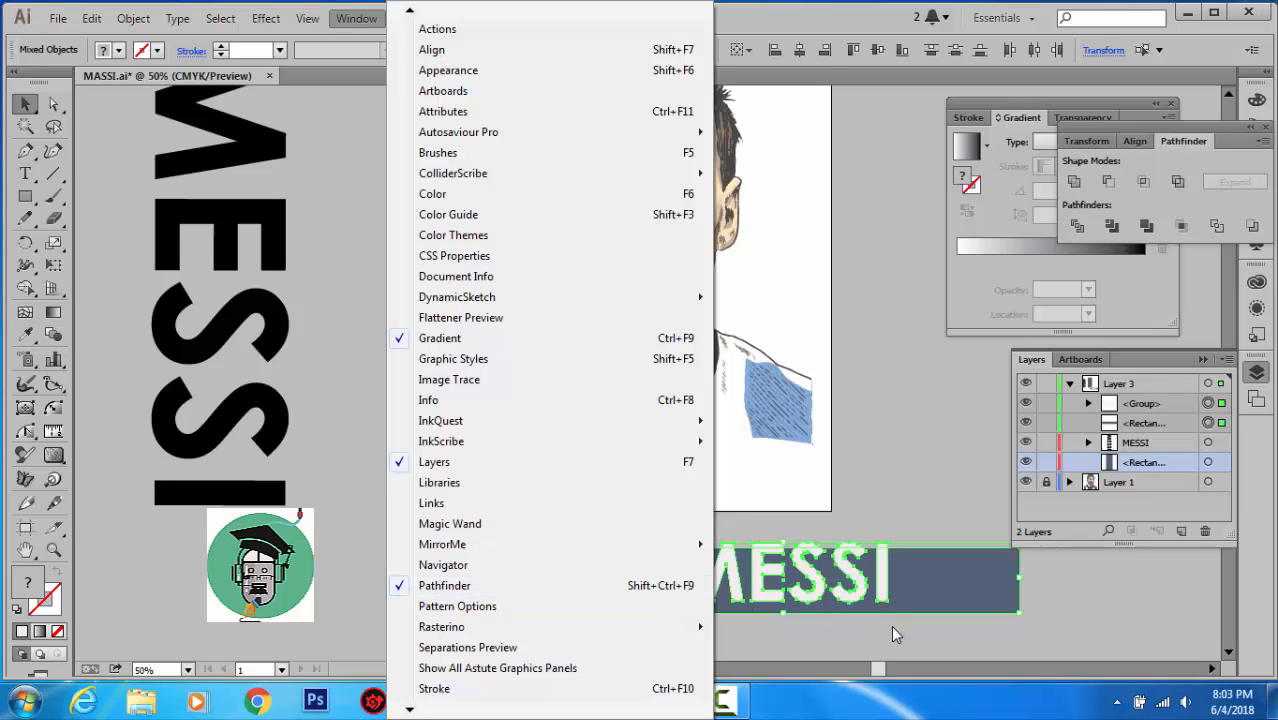
click(688, 590)
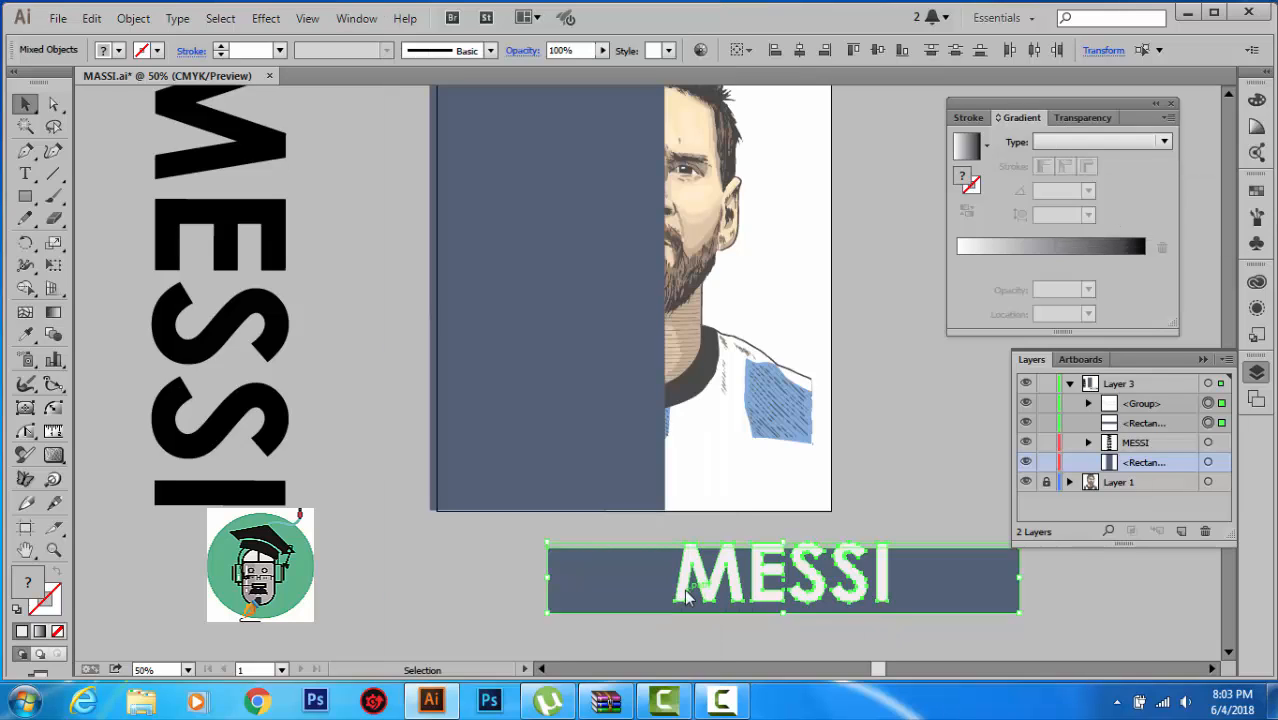
click(356, 18)
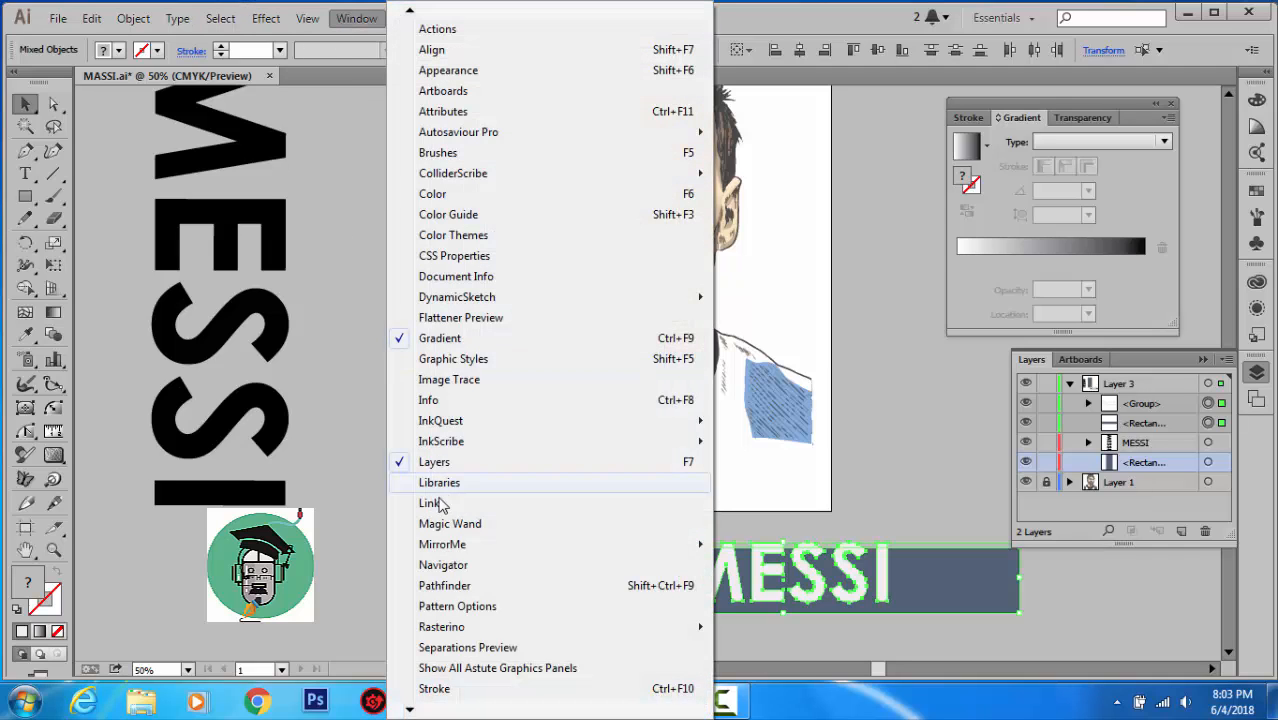
click(466, 590)
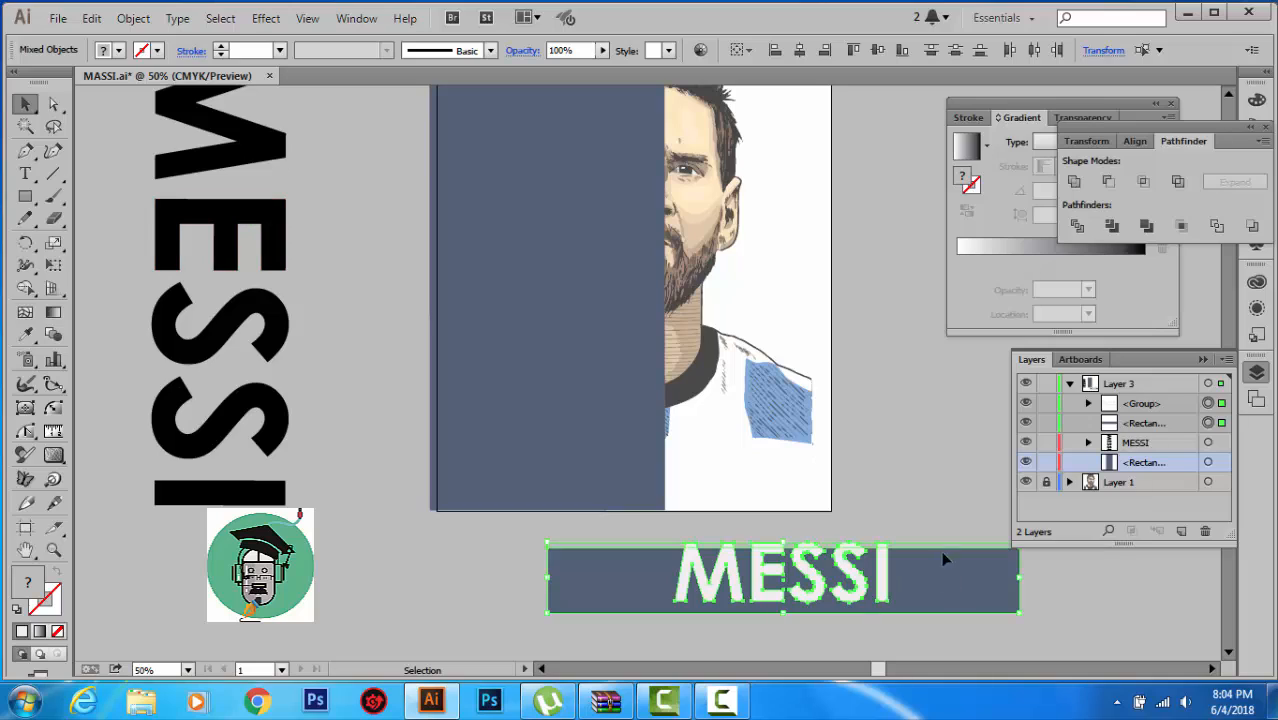
click(1108, 182)
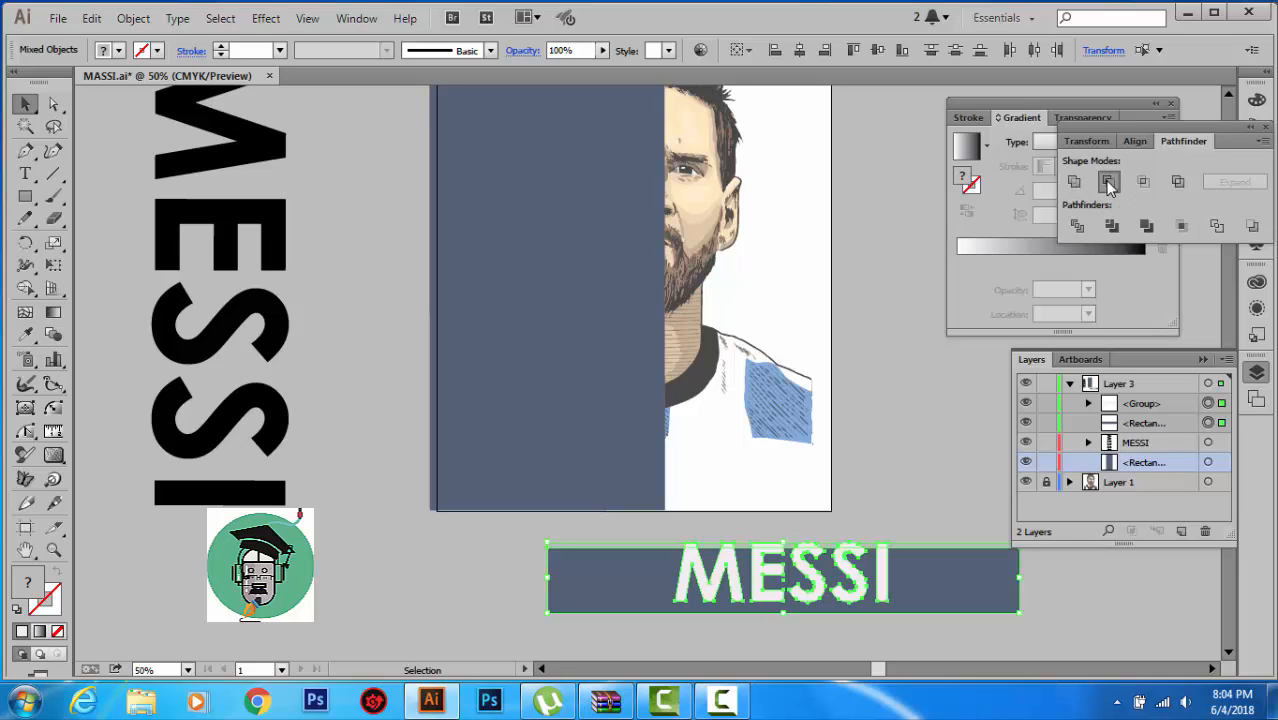
click(862, 570)
drag(862, 570, 850, 579)
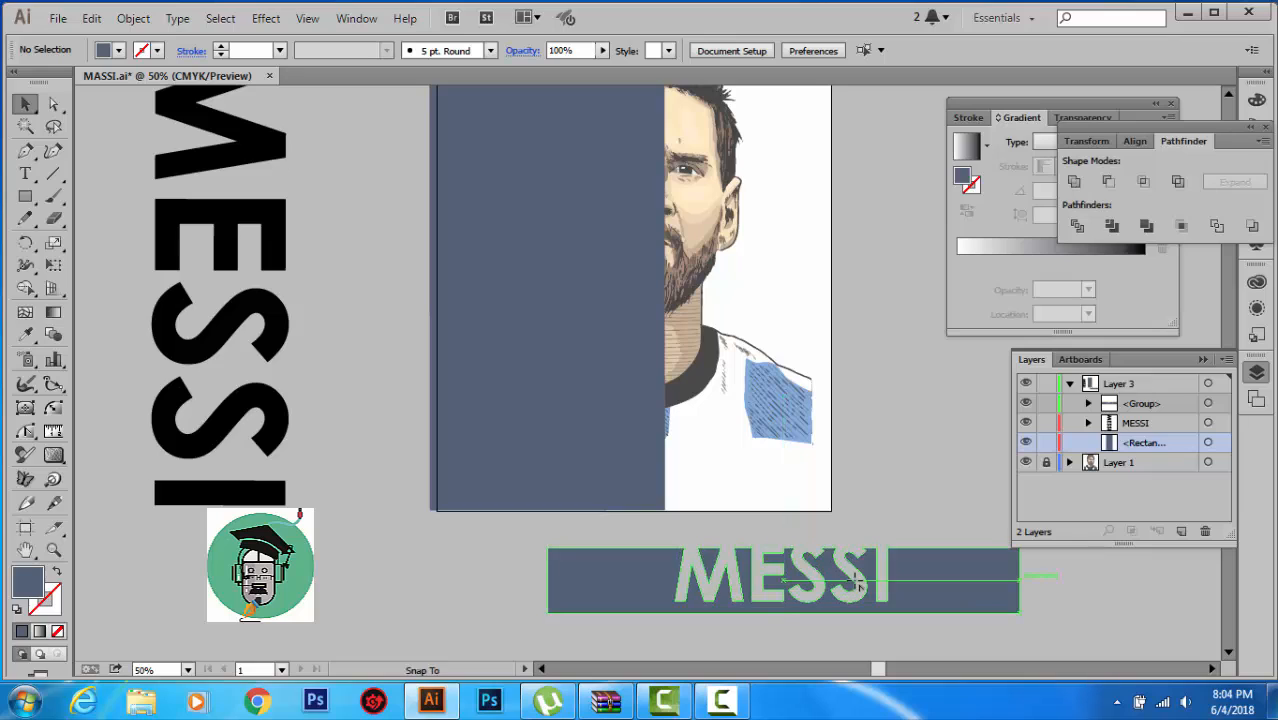
Delete the sample wide rectangle with the cut-out MESSI lettering below the artboard.
click(560, 628)
drag(495, 552, 1041, 645)
key(Delete)
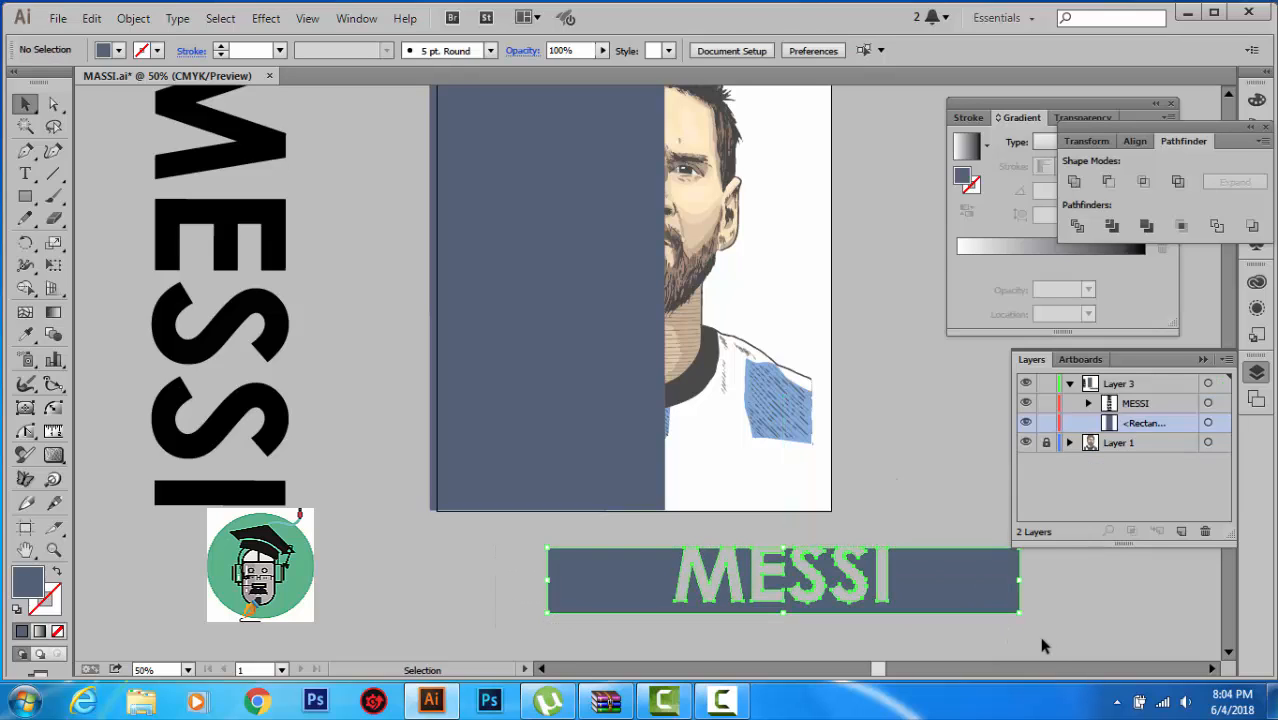
Move the vertical black MESSI lettering onto the tall blue rectangle, against its inner edge beside the face, and deselect it.
scroll(450, 324, up, 3)
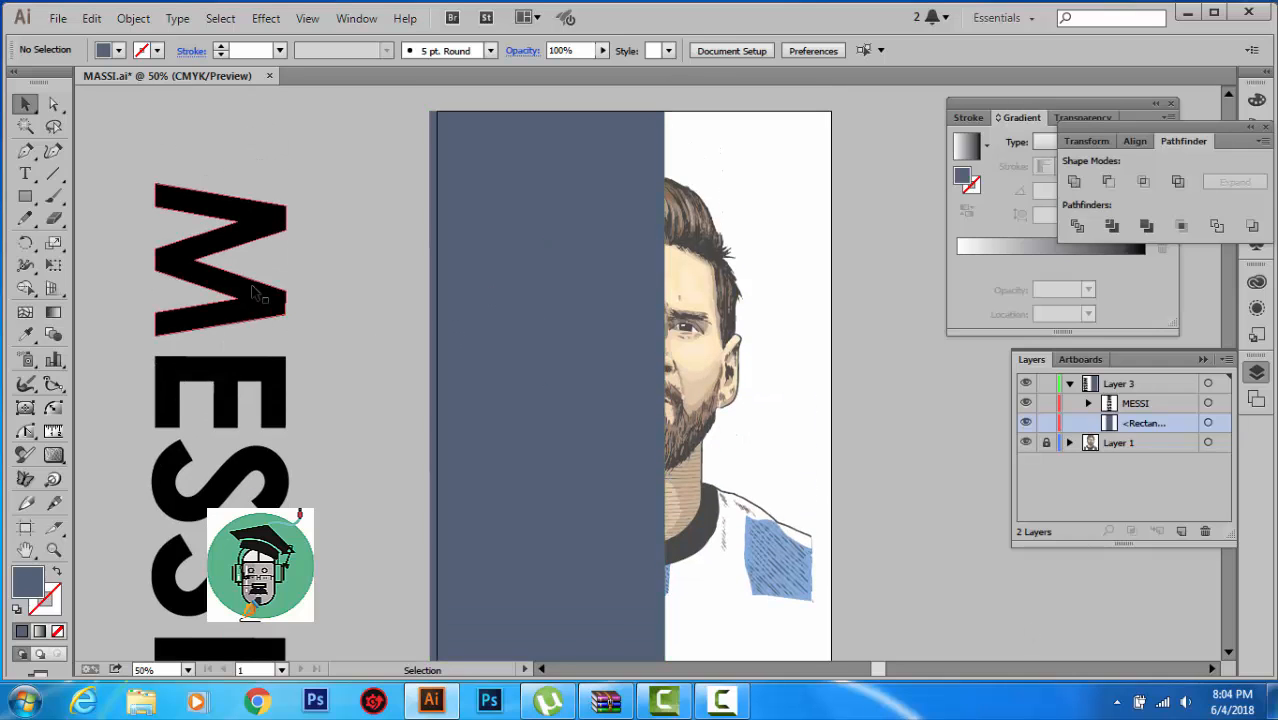
drag(262, 292, 637, 250)
click(861, 270)
Resize the tall blue rectangle so its outer edge lines up with the artboard's edge, and deselect it.
click(470, 165)
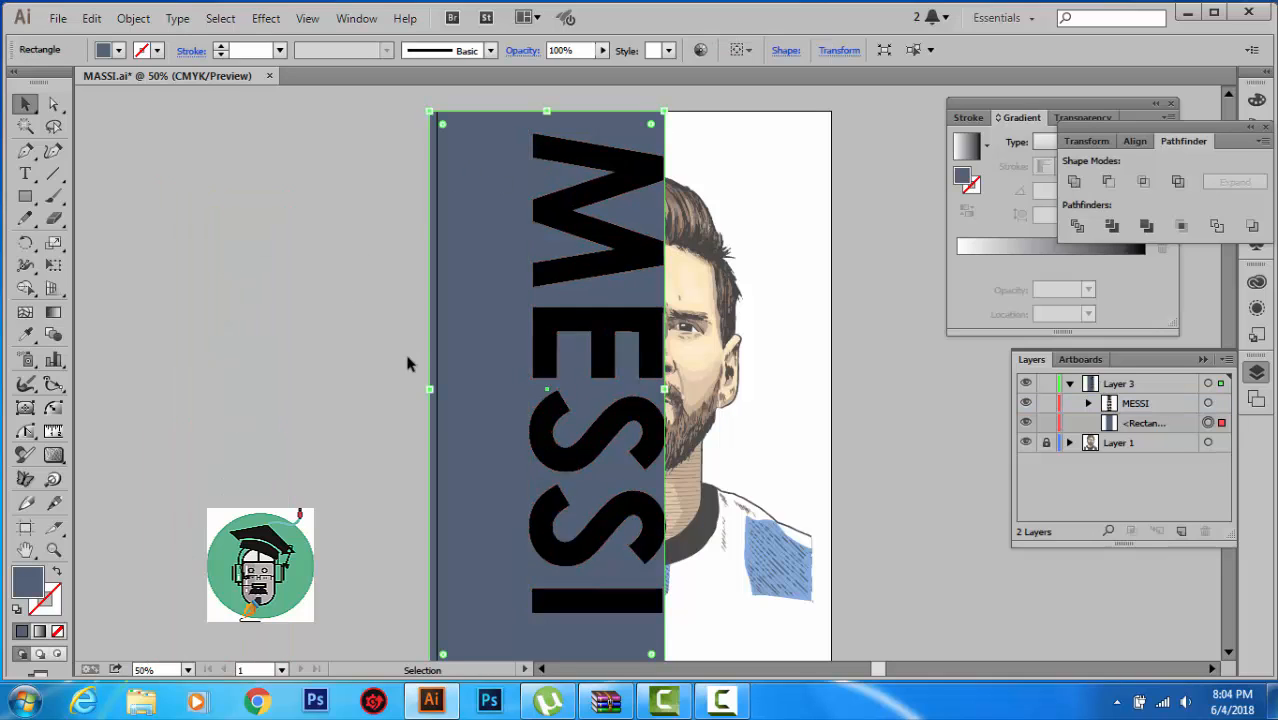
drag(432, 391, 438, 392)
click(887, 279)
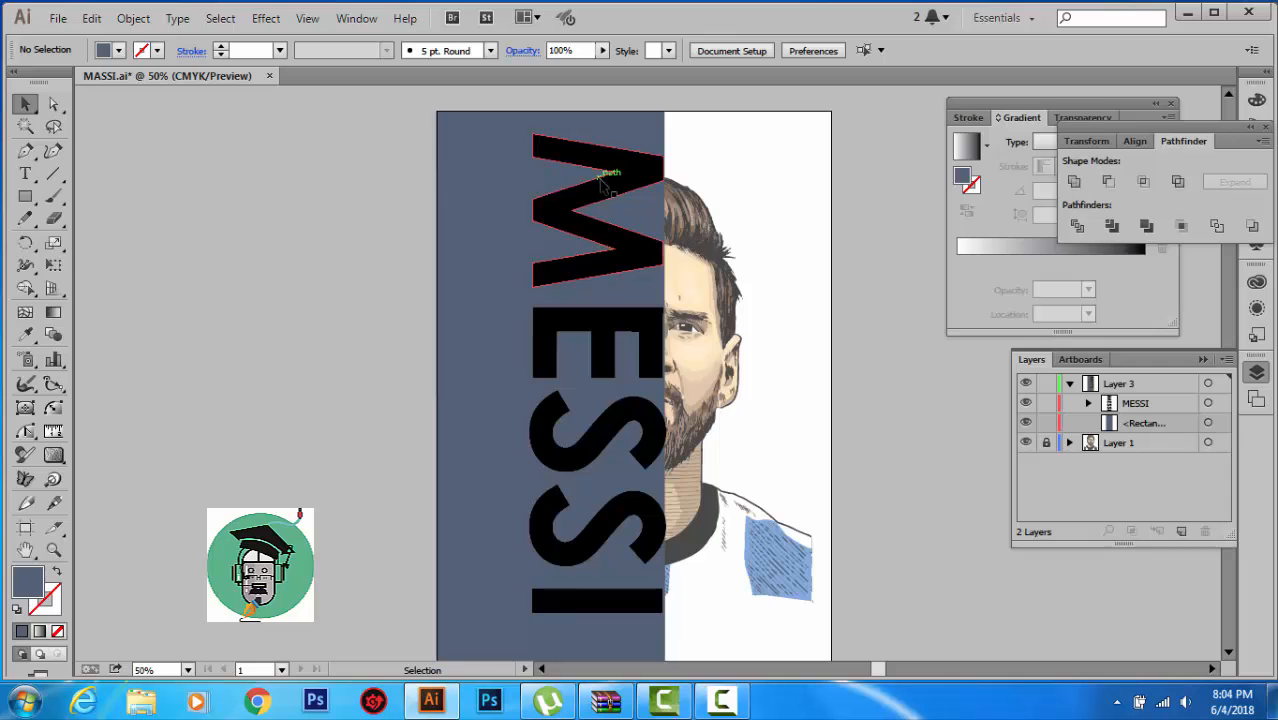
Change the fill of the vertical MESSI lettering to the near-white colour F7EDF0 and deselect it.
click(578, 370)
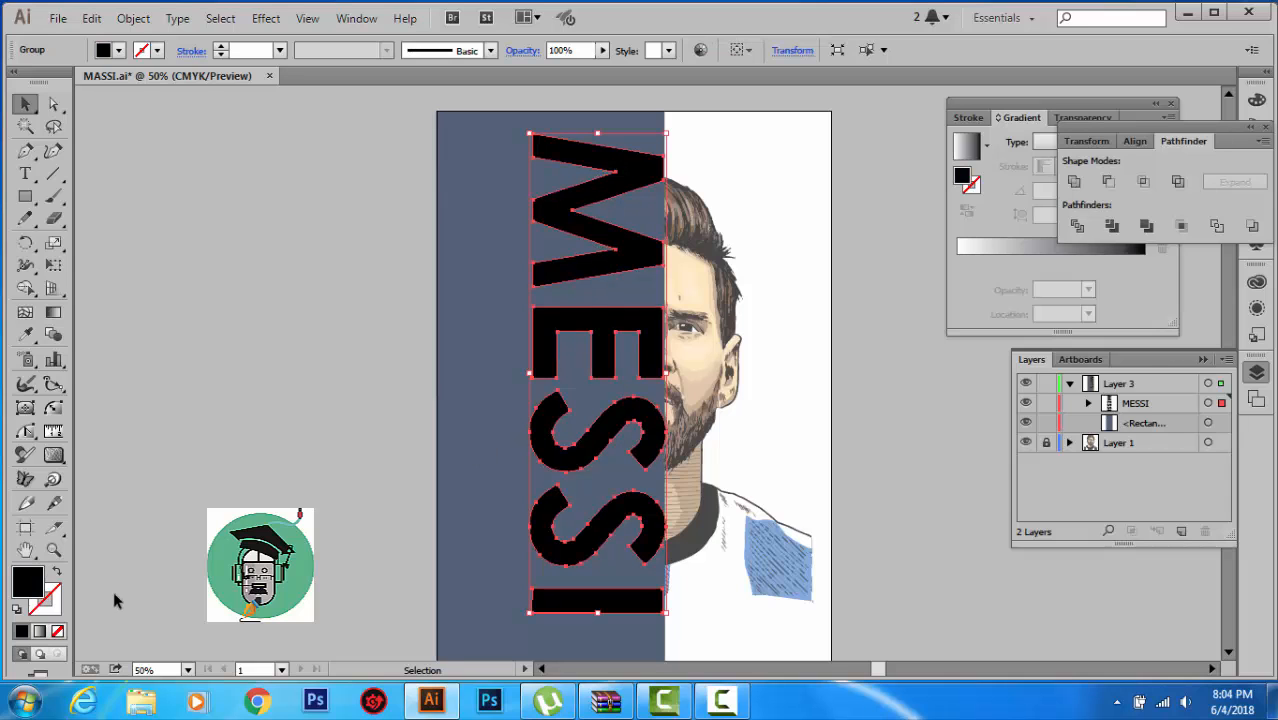
double_click(22, 592)
click(535, 286)
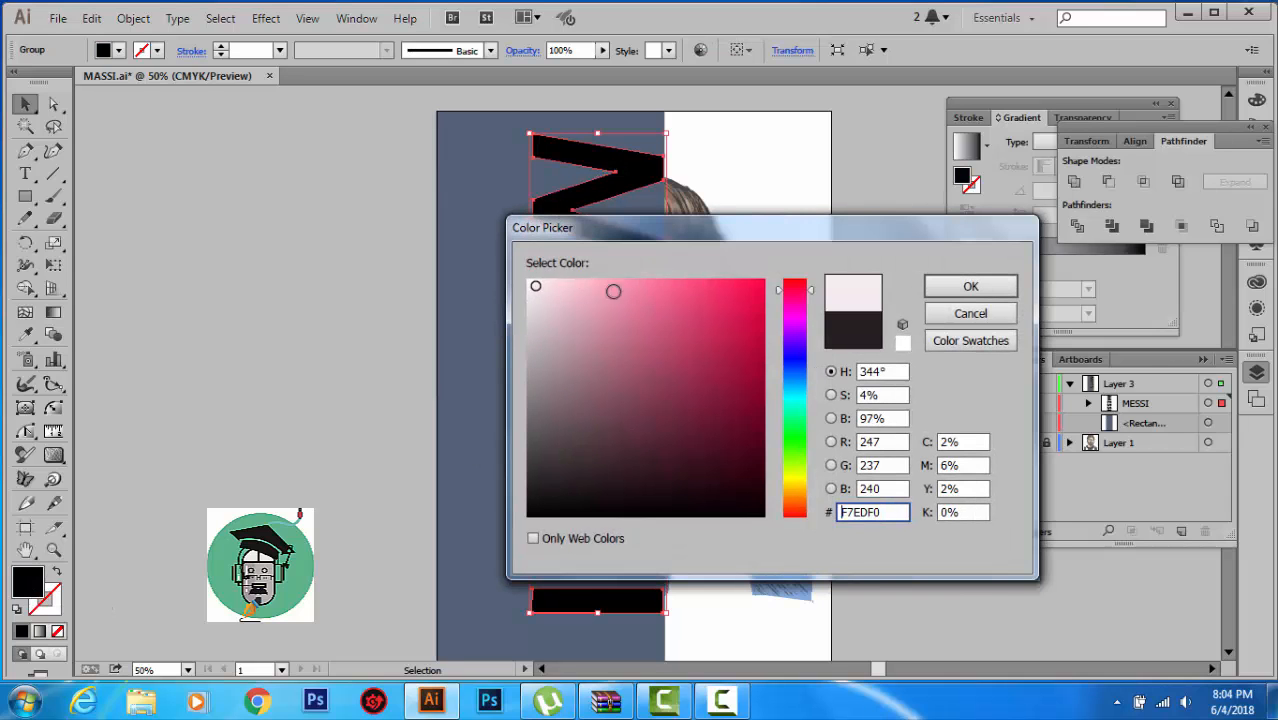
click(940, 286)
click(665, 455)
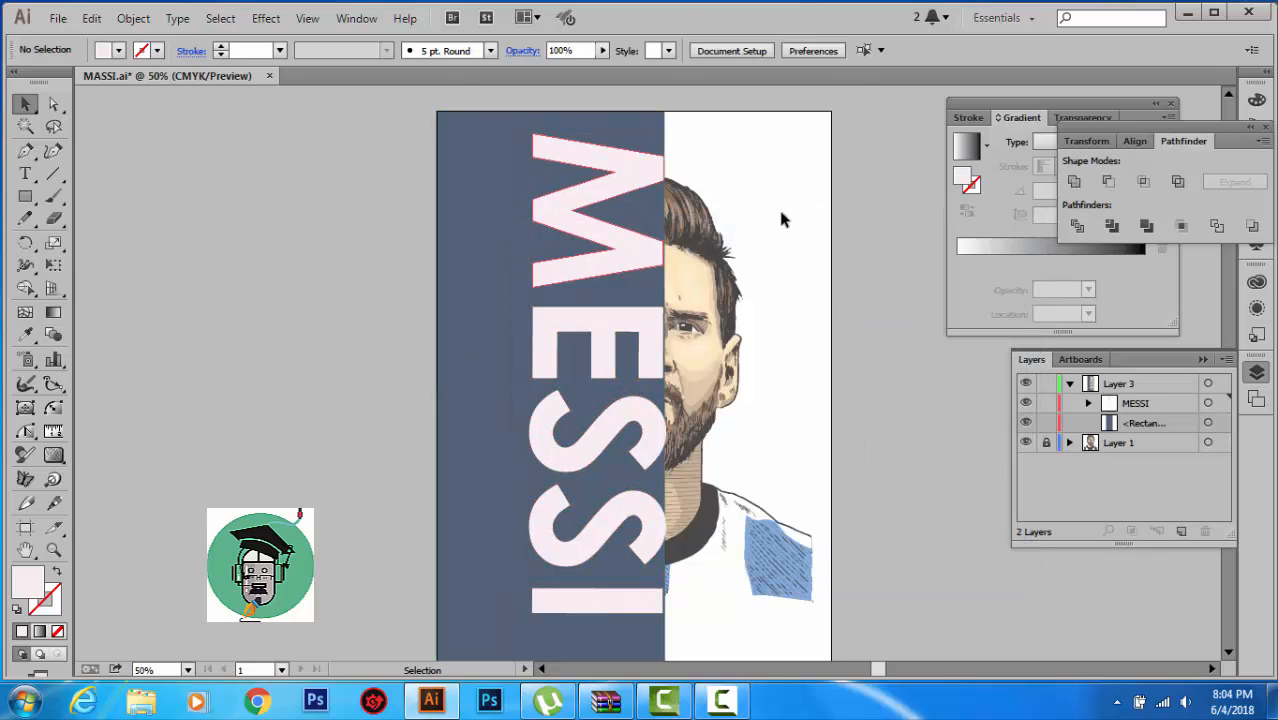
Nudge the vertical MESSI lettering sideways at 200% zoom until the curves of the S letters meet the blue rectangle's inner edge.
click(187, 669)
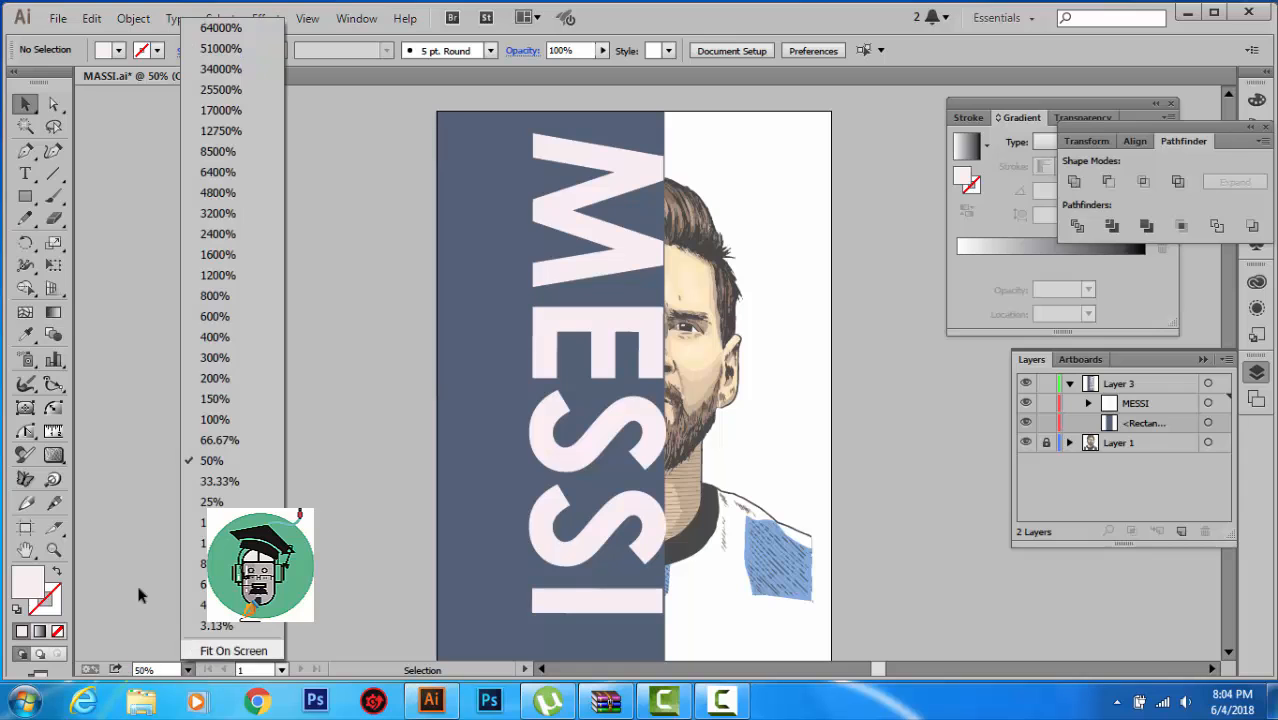
click(212, 385)
scroll(400, 440, up, 15)
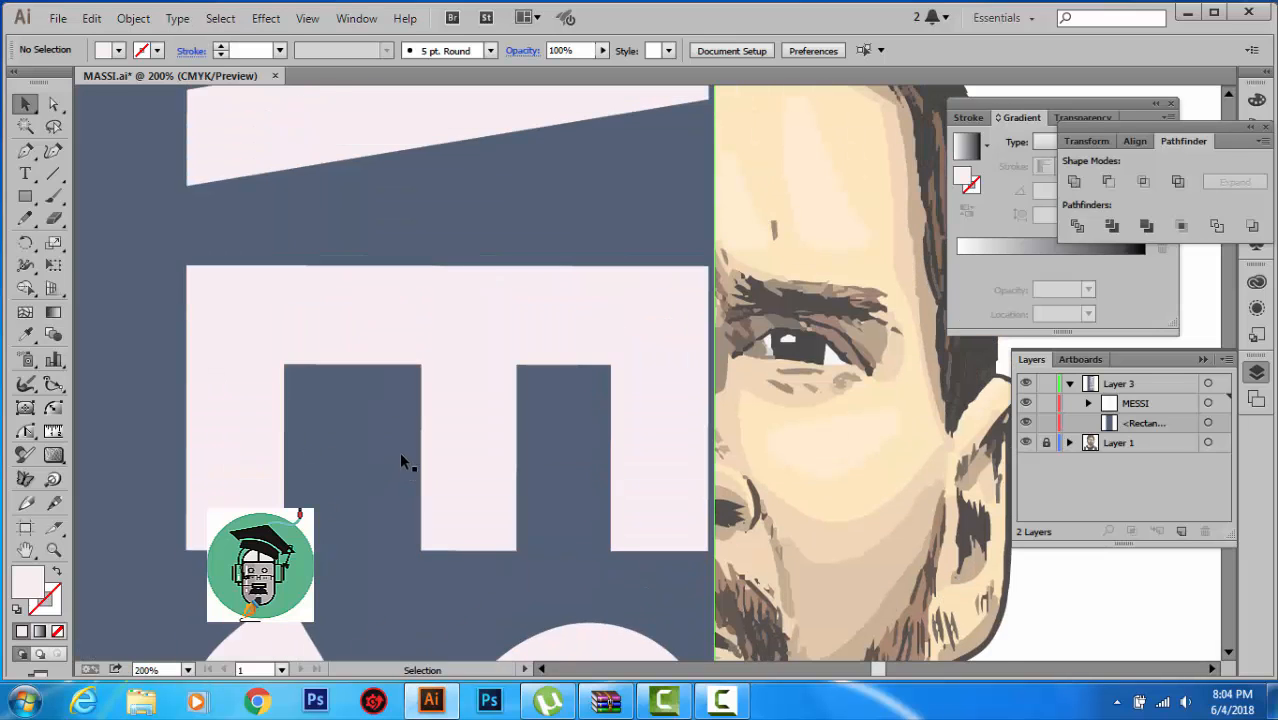
scroll(425, 420, up, 1)
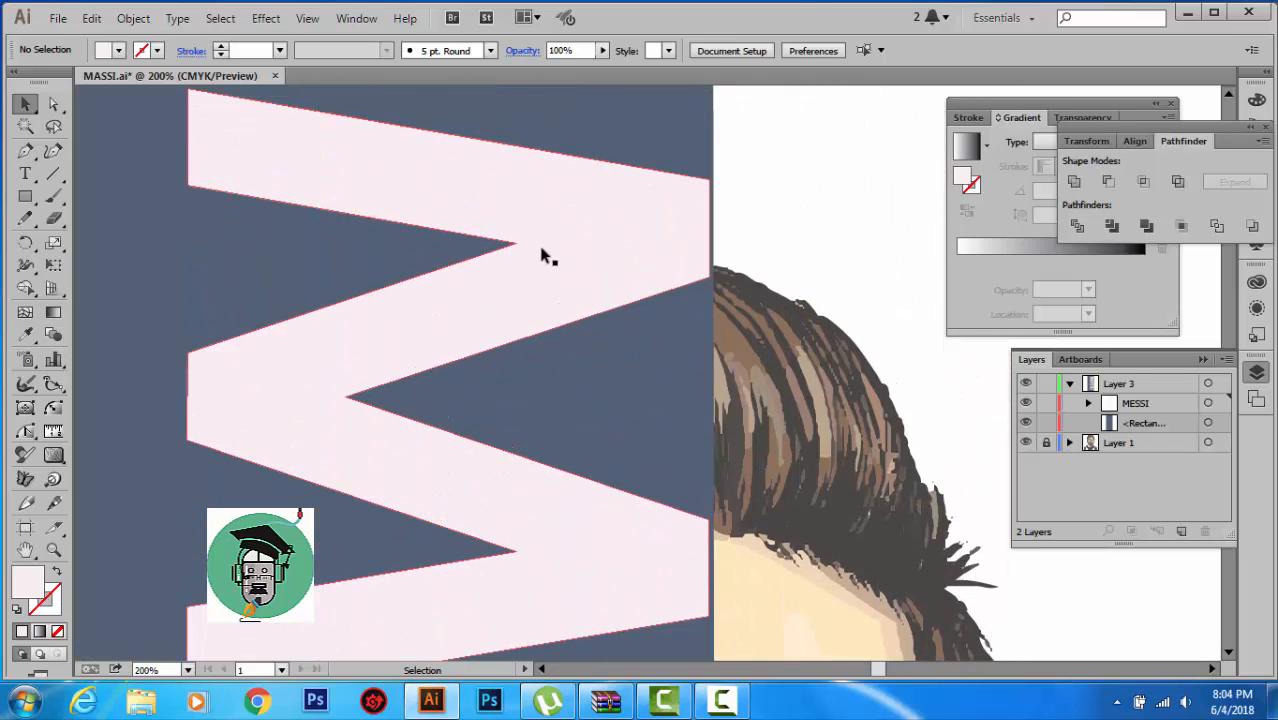
drag(568, 254, 573, 266)
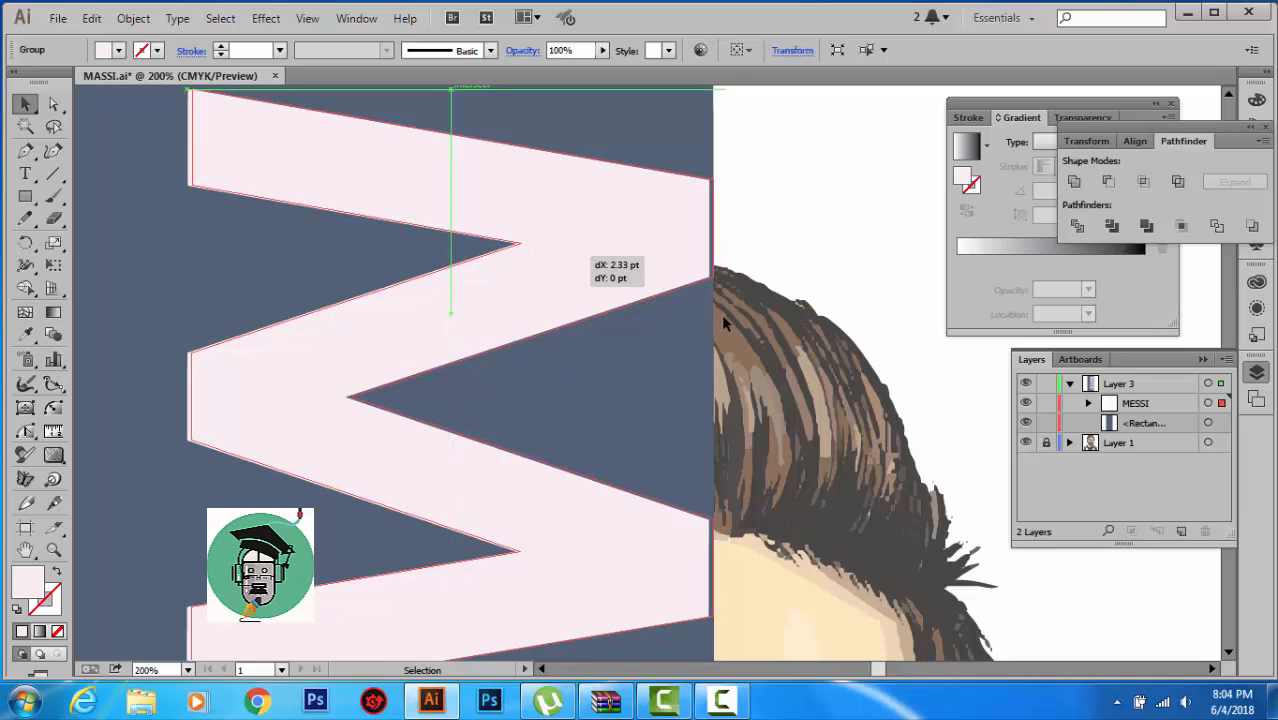
scroll(721, 315, down, 7)
scroll(716, 416, down, 18)
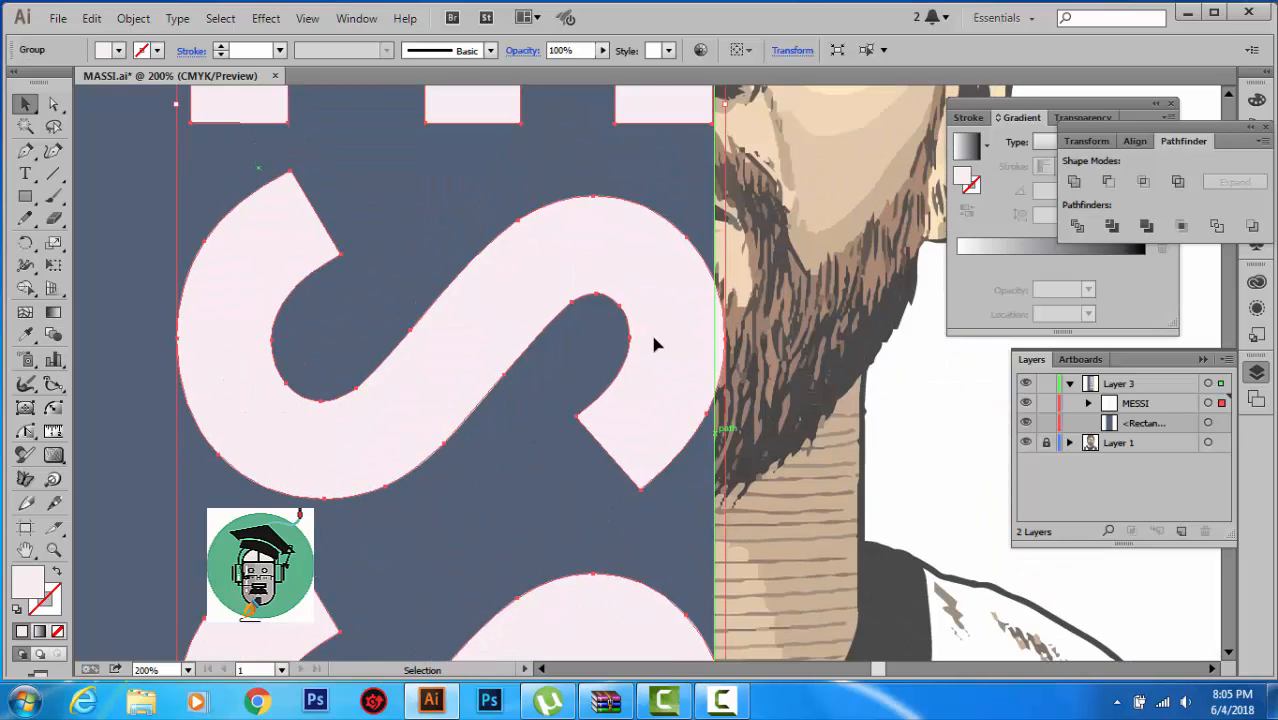
drag(679, 338, 678, 342)
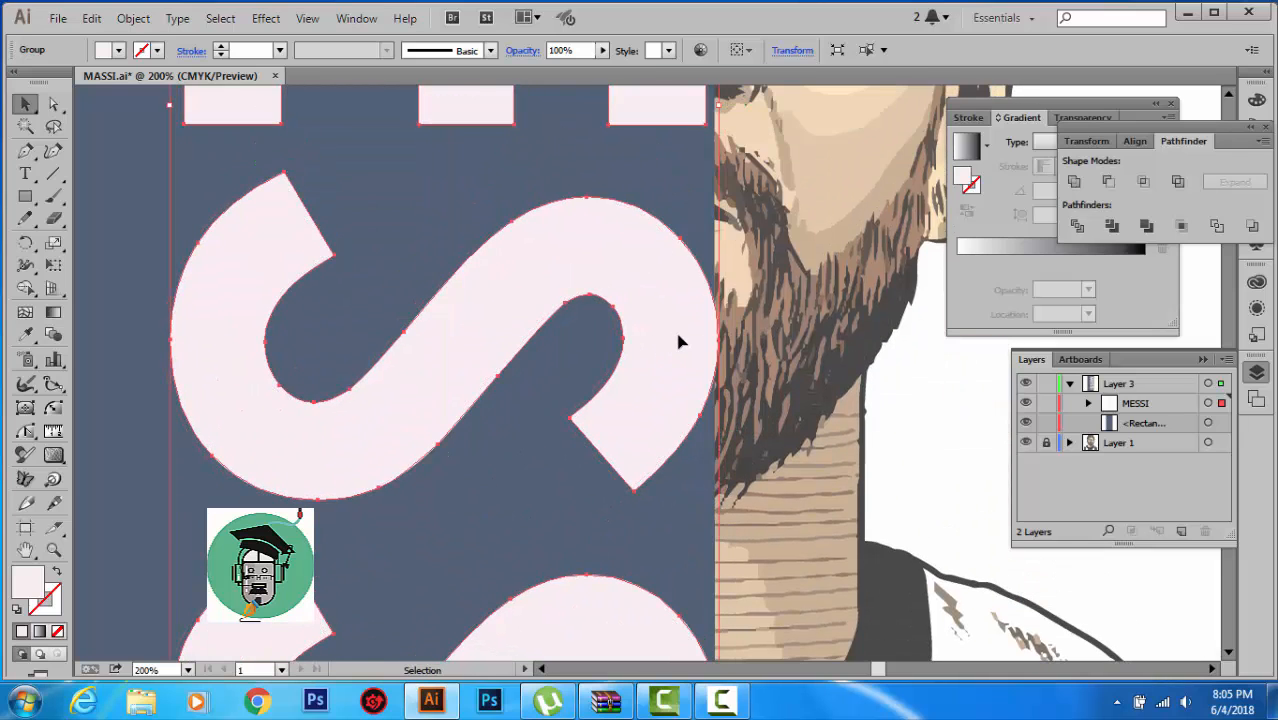
scroll(679, 342, down, 8)
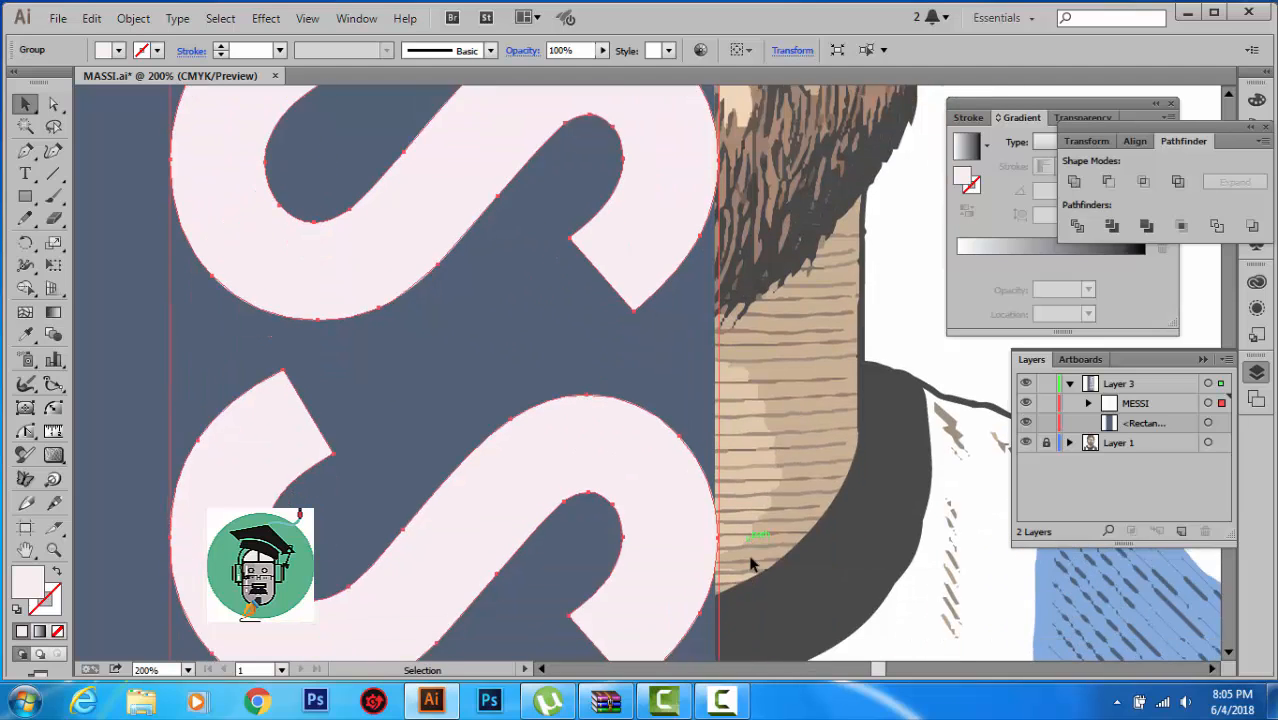
drag(705, 488, 712, 500)
Examine how the vertical MESSI letters line up with the rectangle's inner edge, both close up and on the whole poster.
scroll(785, 435, down, 3)
scroll(785, 435, up, 20)
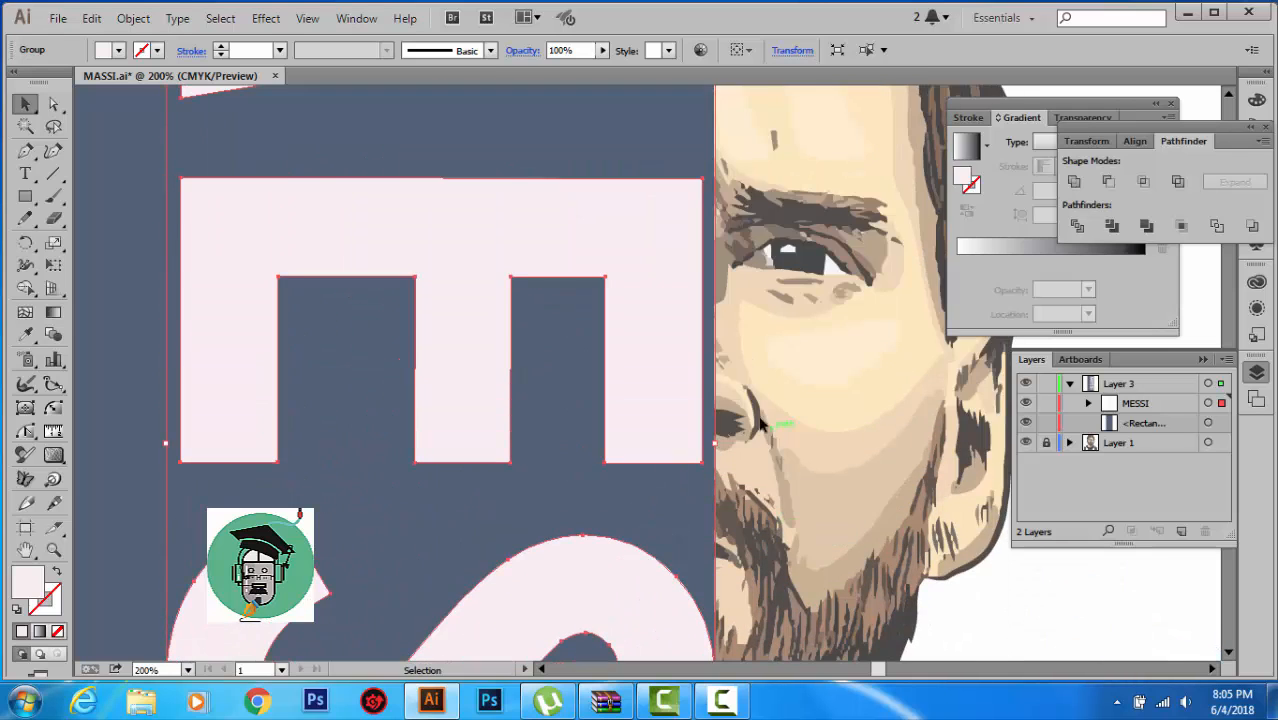
scroll(701, 402, up, 8)
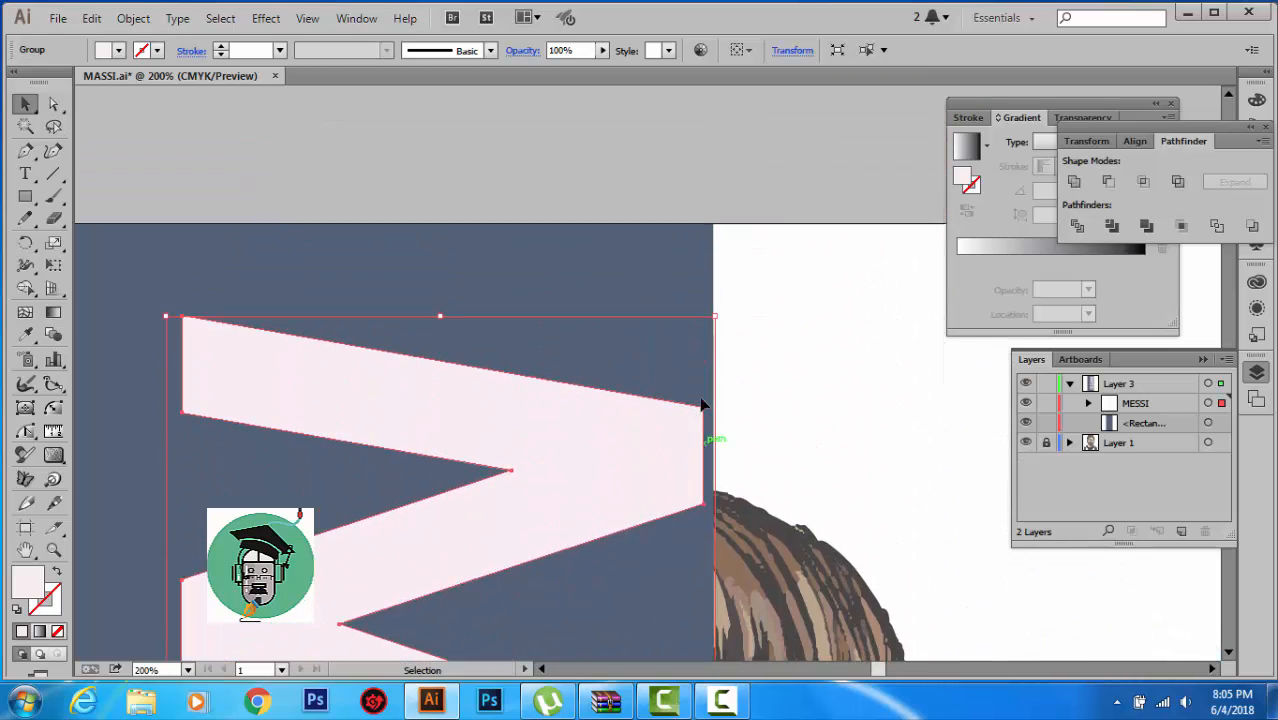
click(623, 136)
scroll(533, 348, down, 6)
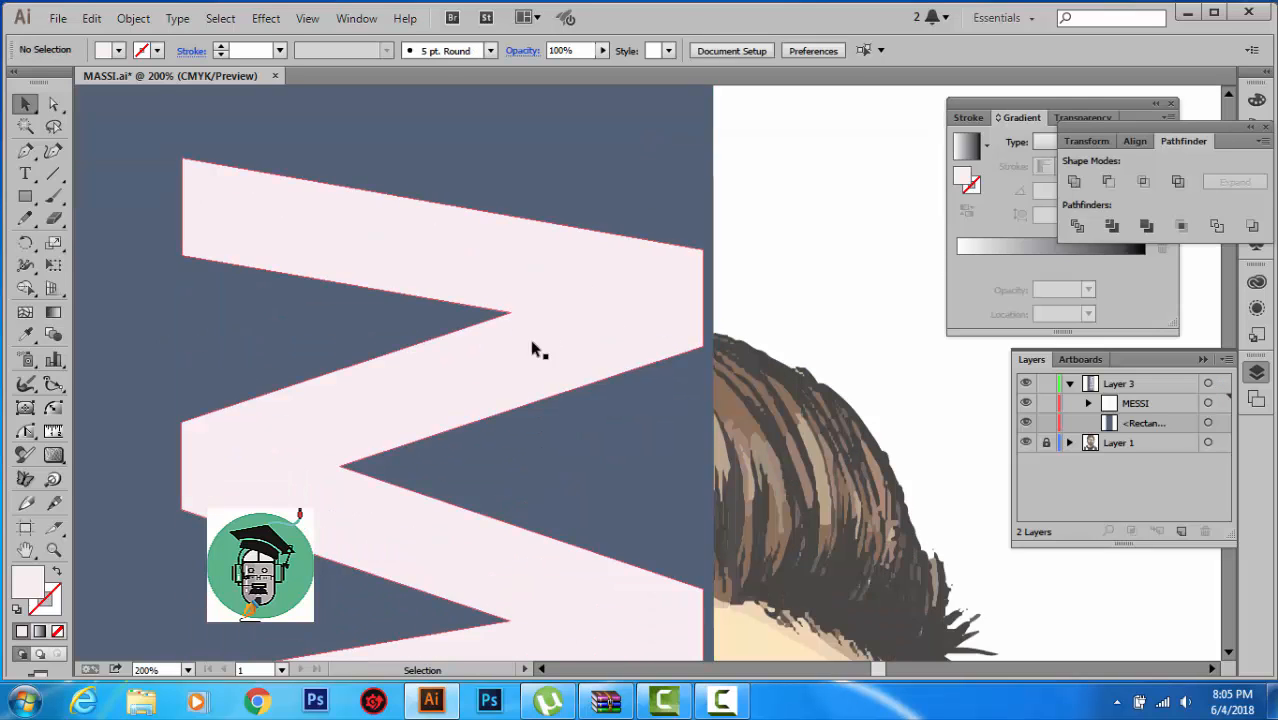
click(186, 670)
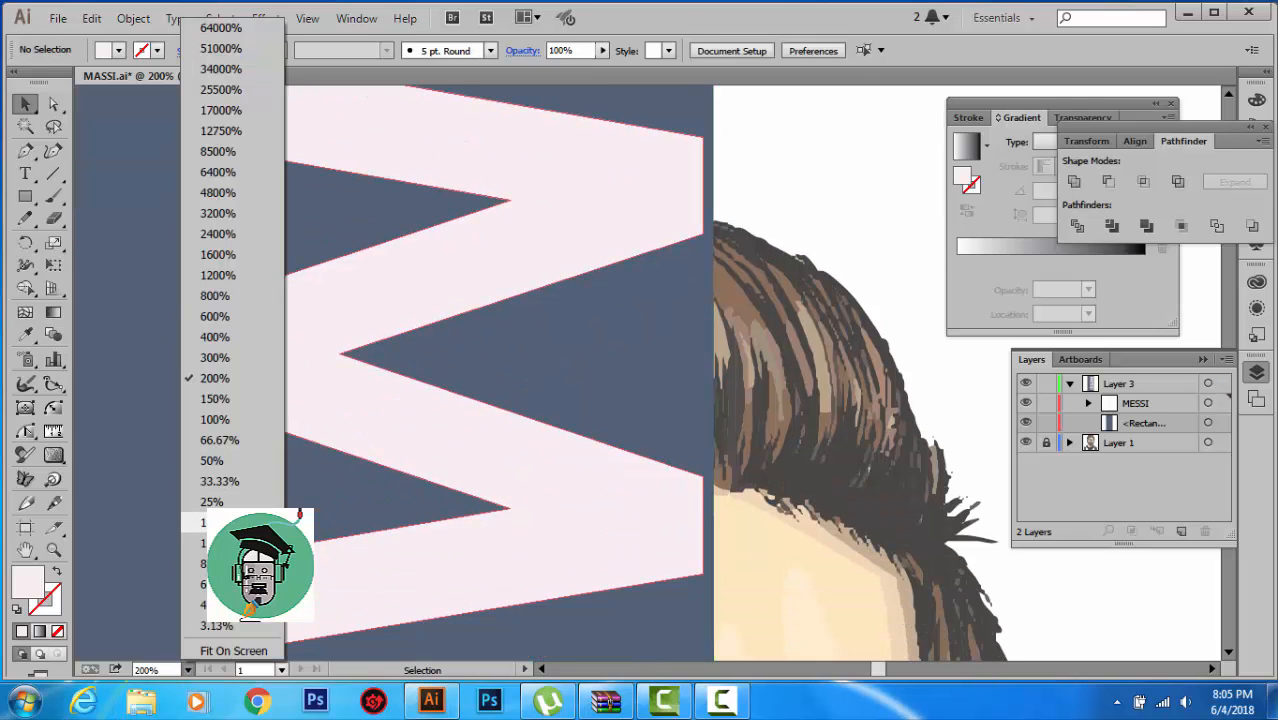
click(215, 522)
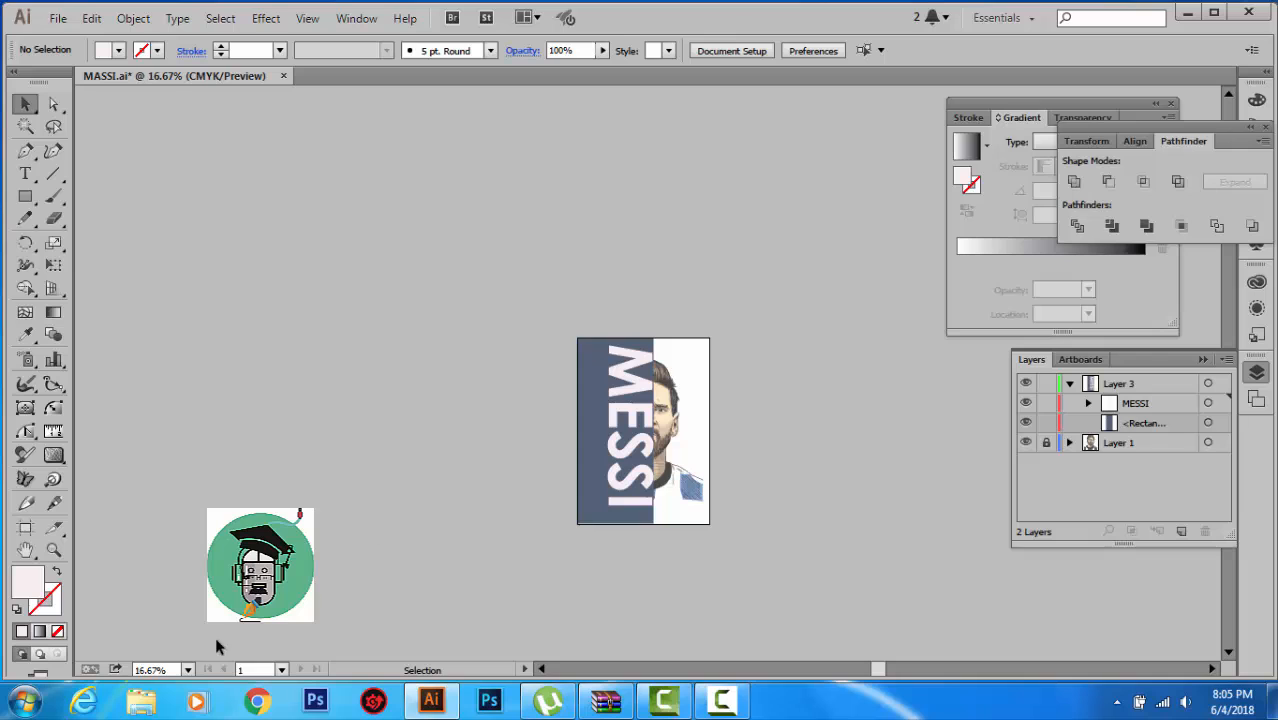
click(187, 670)
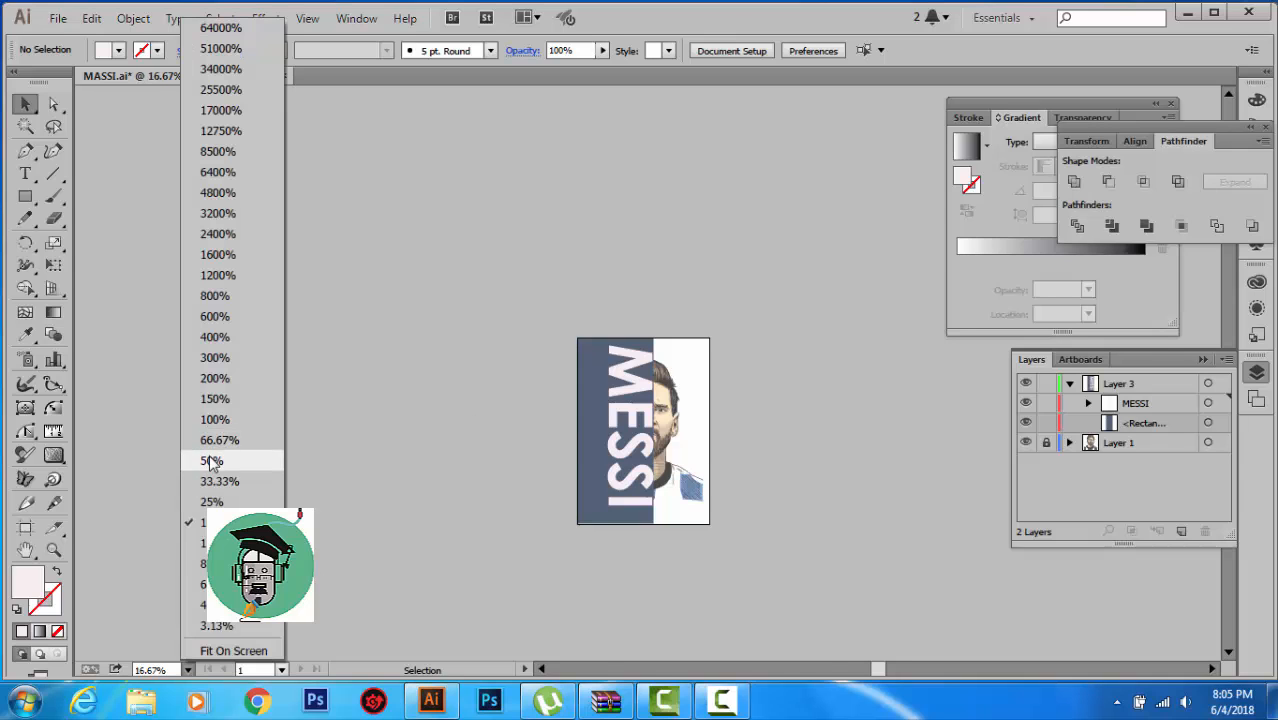
click(210, 461)
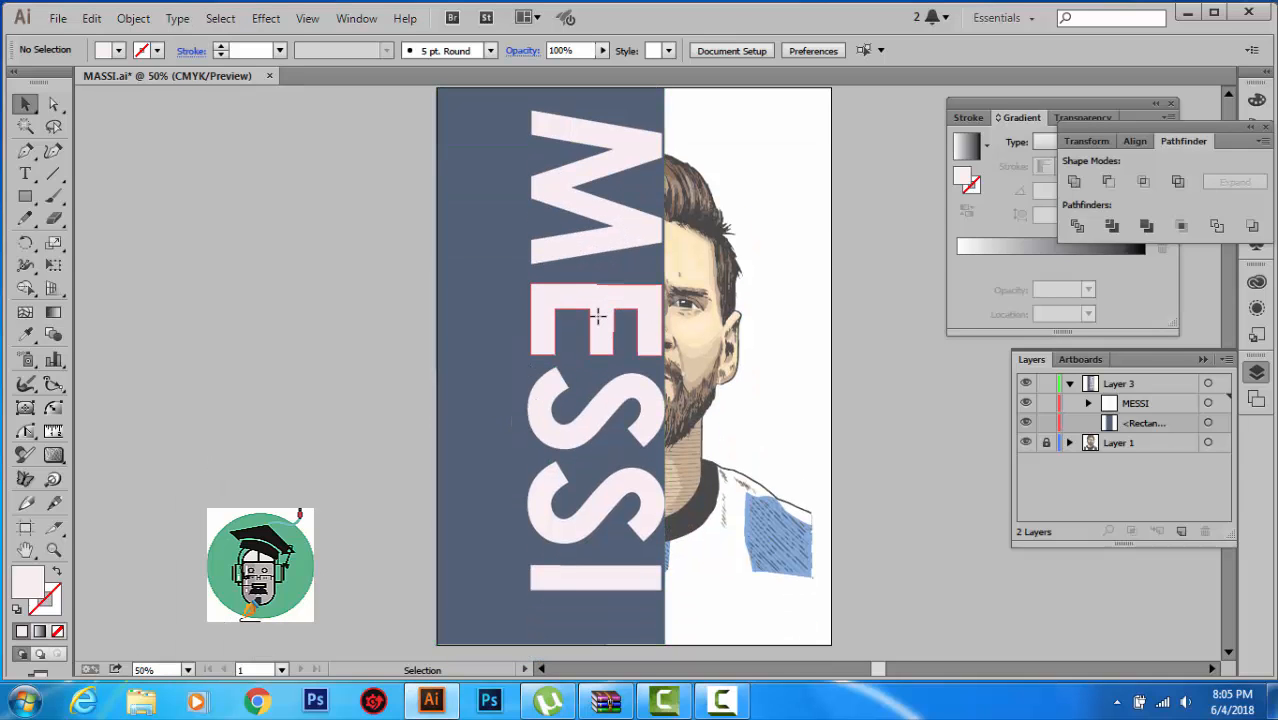
Check whether the Create Outlines command is available for the vertical MESSI lettering, and leave the lettering deselected.
click(595, 312)
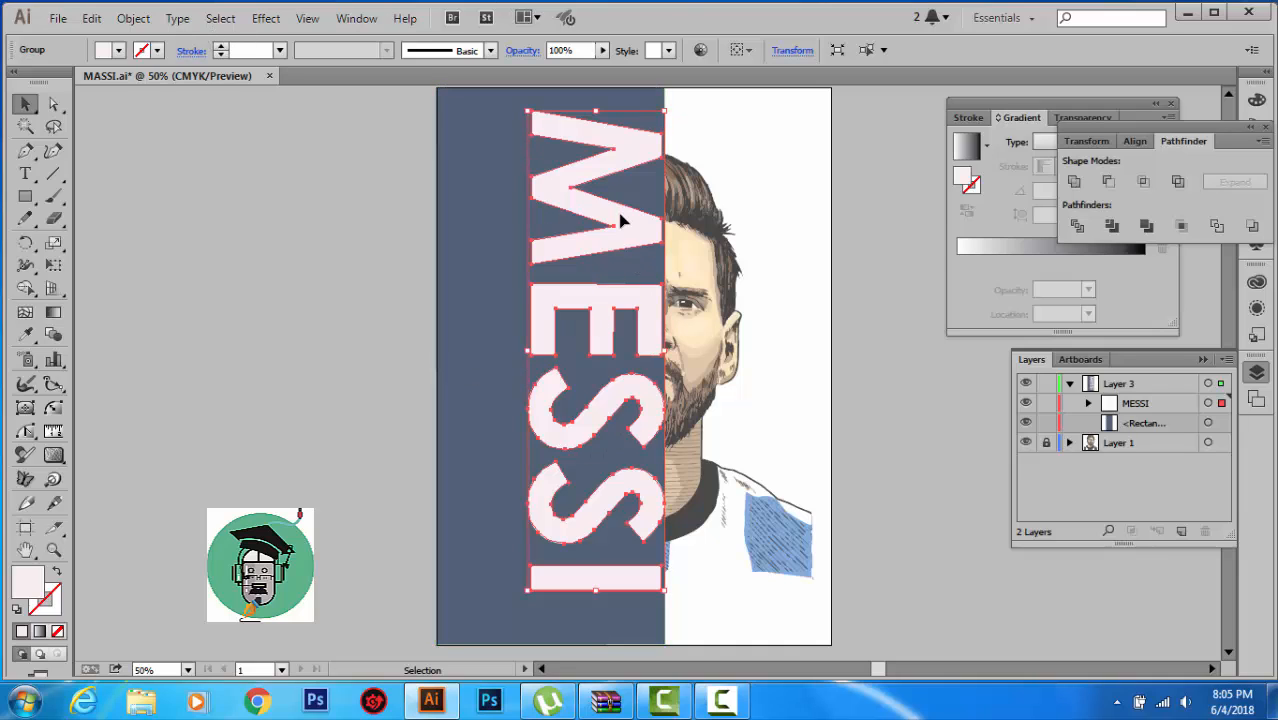
click(177, 19)
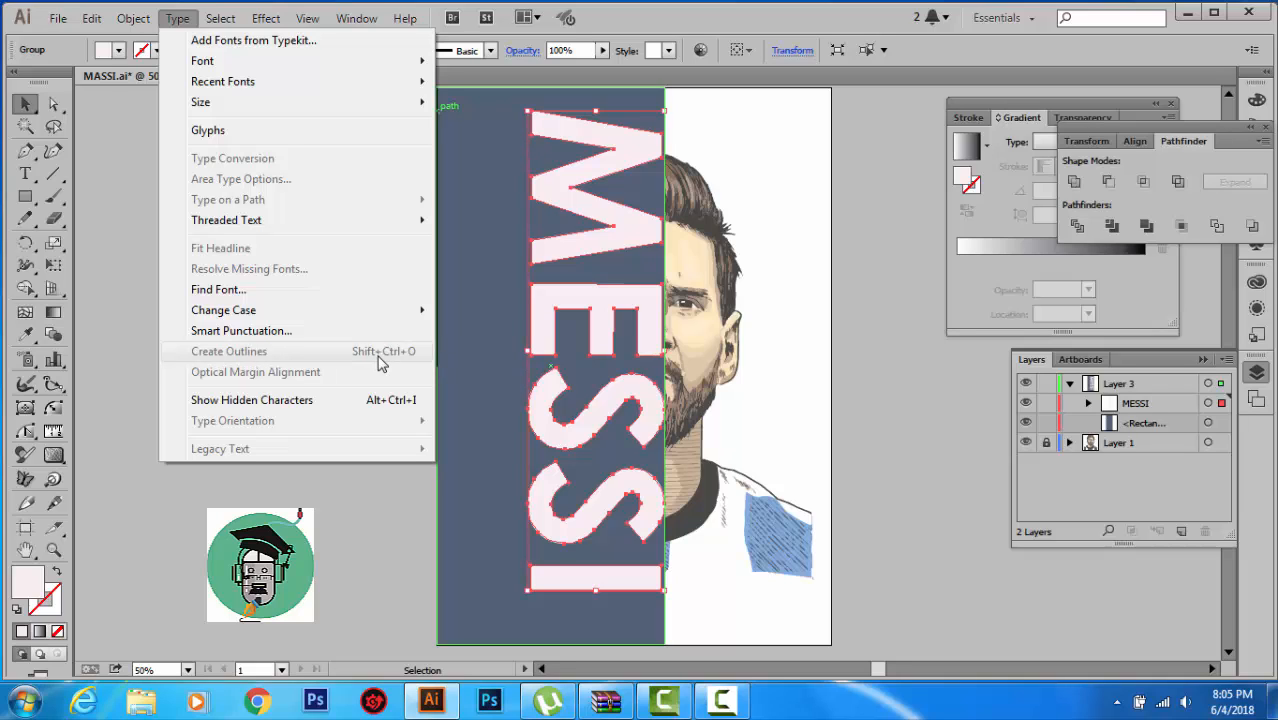
click(870, 245)
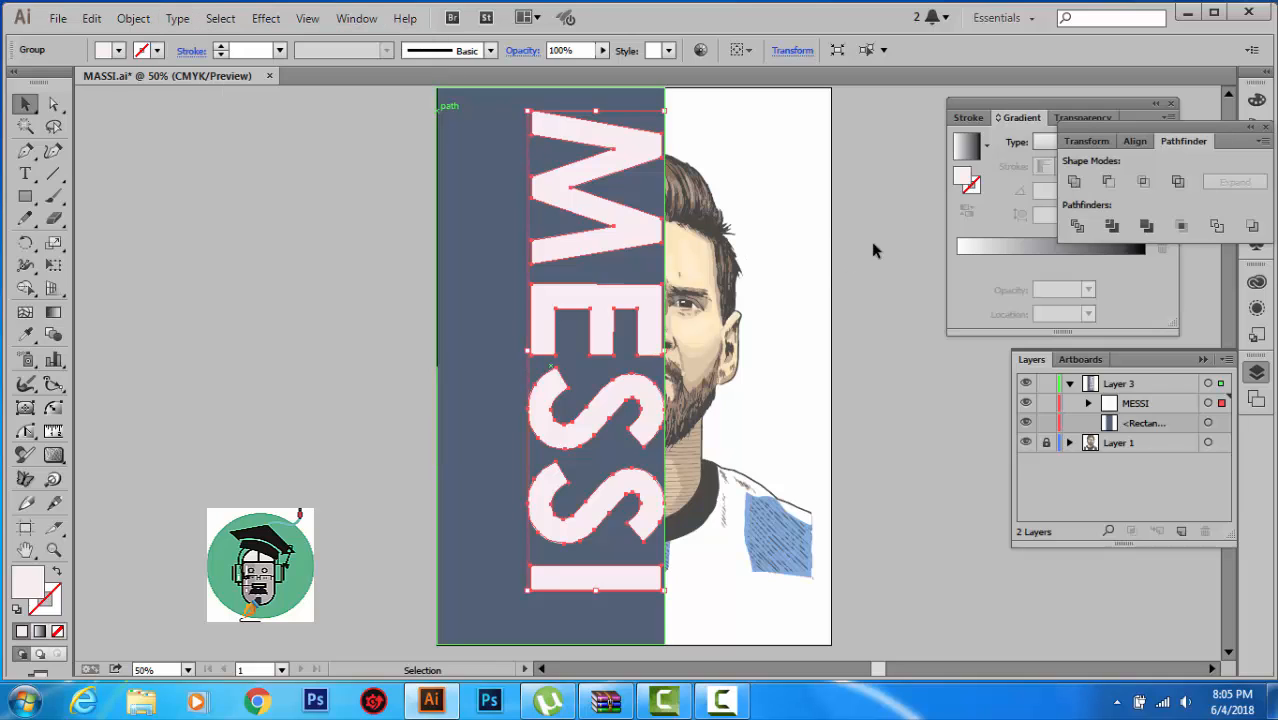
click(810, 262)
click(620, 235)
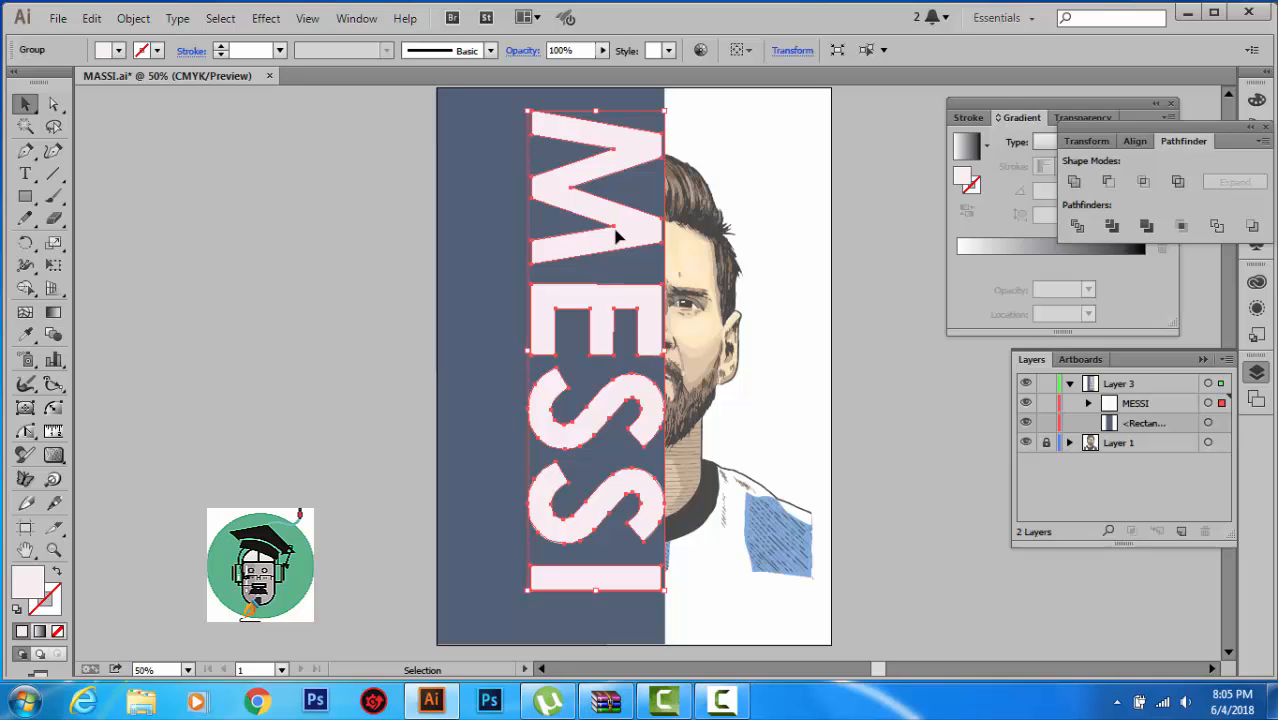
click(868, 165)
scroll(228, 200, down, 2)
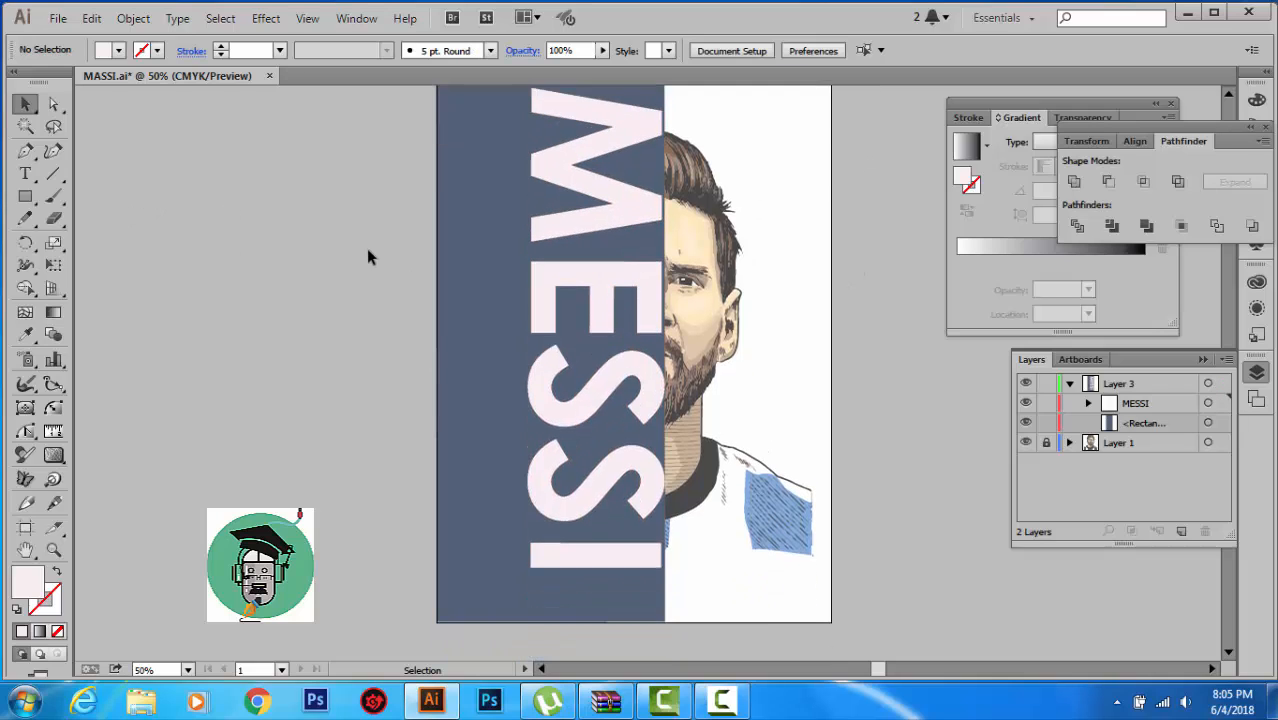
scroll(368, 250, up, 3)
drag(394, 107, 685, 594)
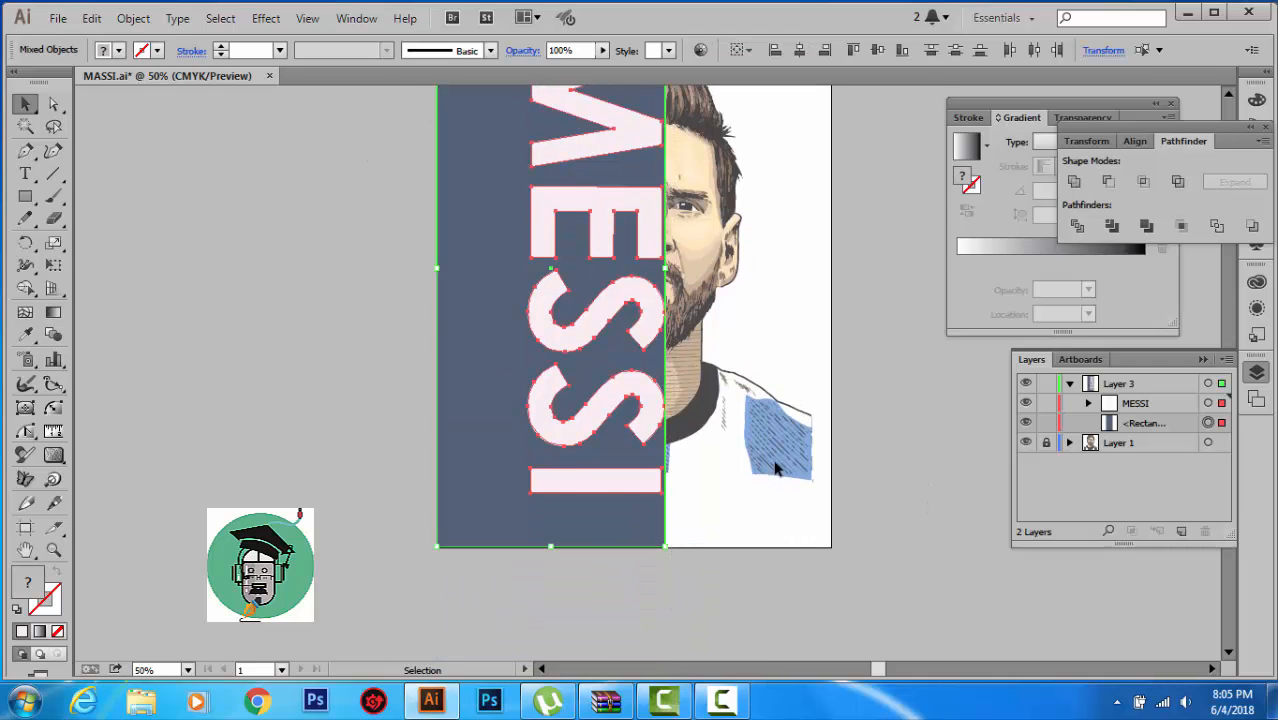
scroll(800, 465, up, 2)
click(865, 428)
scroll(492, 281, up, 1)
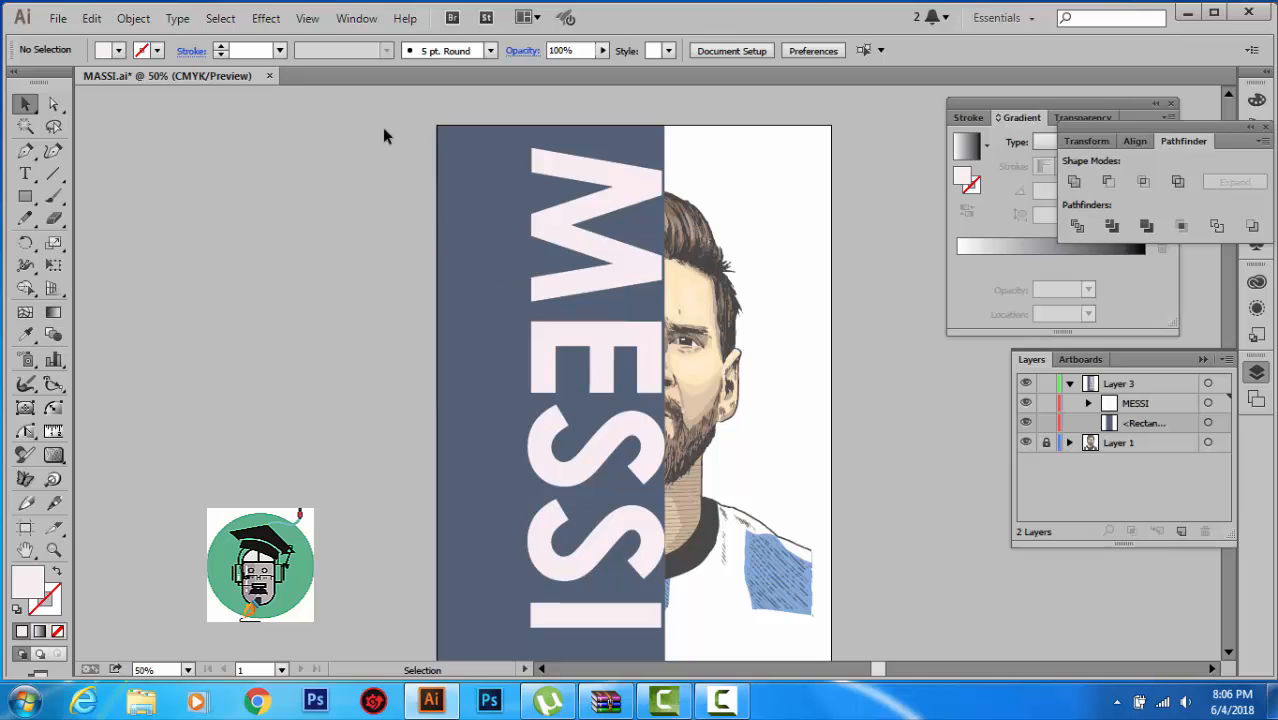
Subtract the vertical MESSI lettering from the tall blue rectangle with the Pathfinder Minus Front operation, and deselect the result.
drag(401, 113, 665, 591)
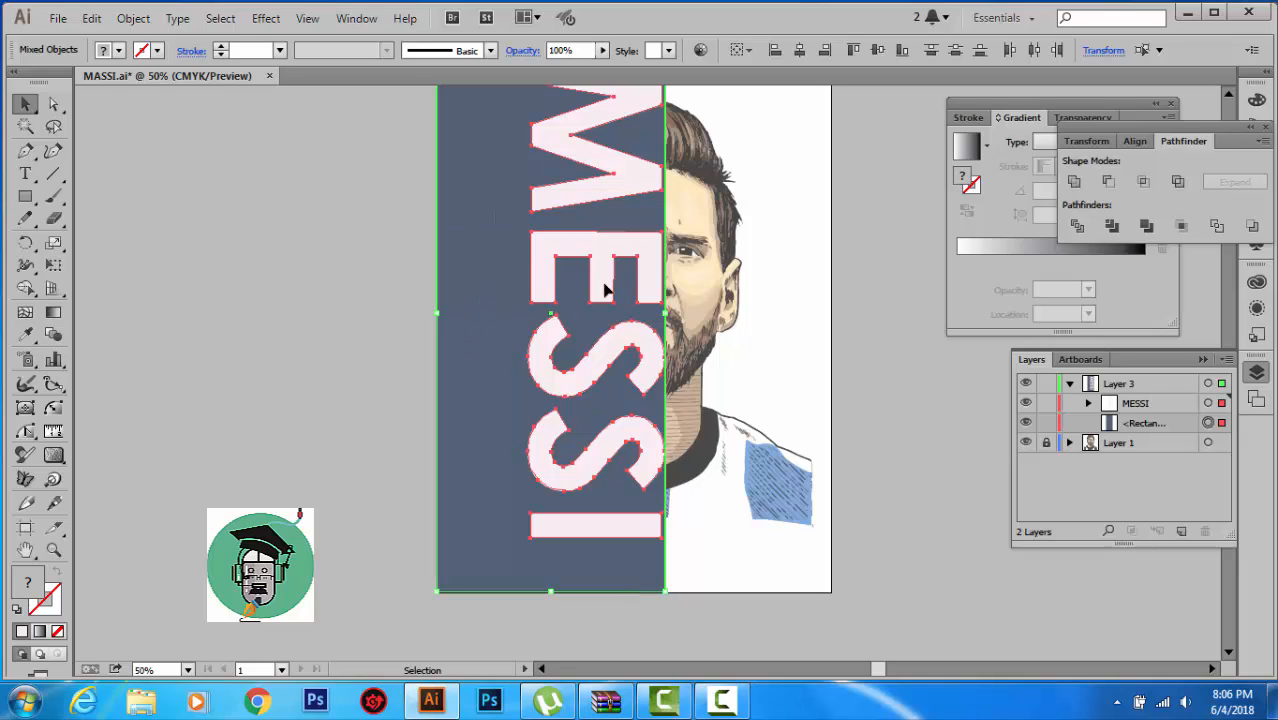
scroll(575, 357, up, 2)
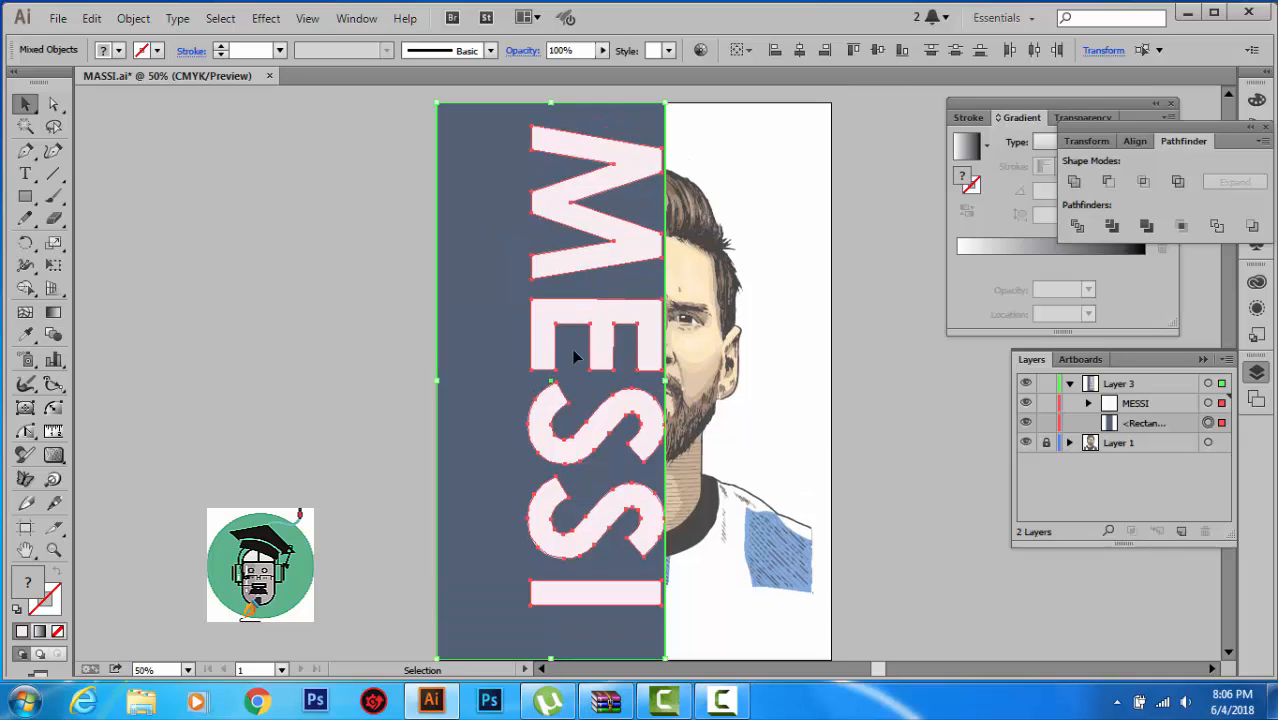
click(1108, 182)
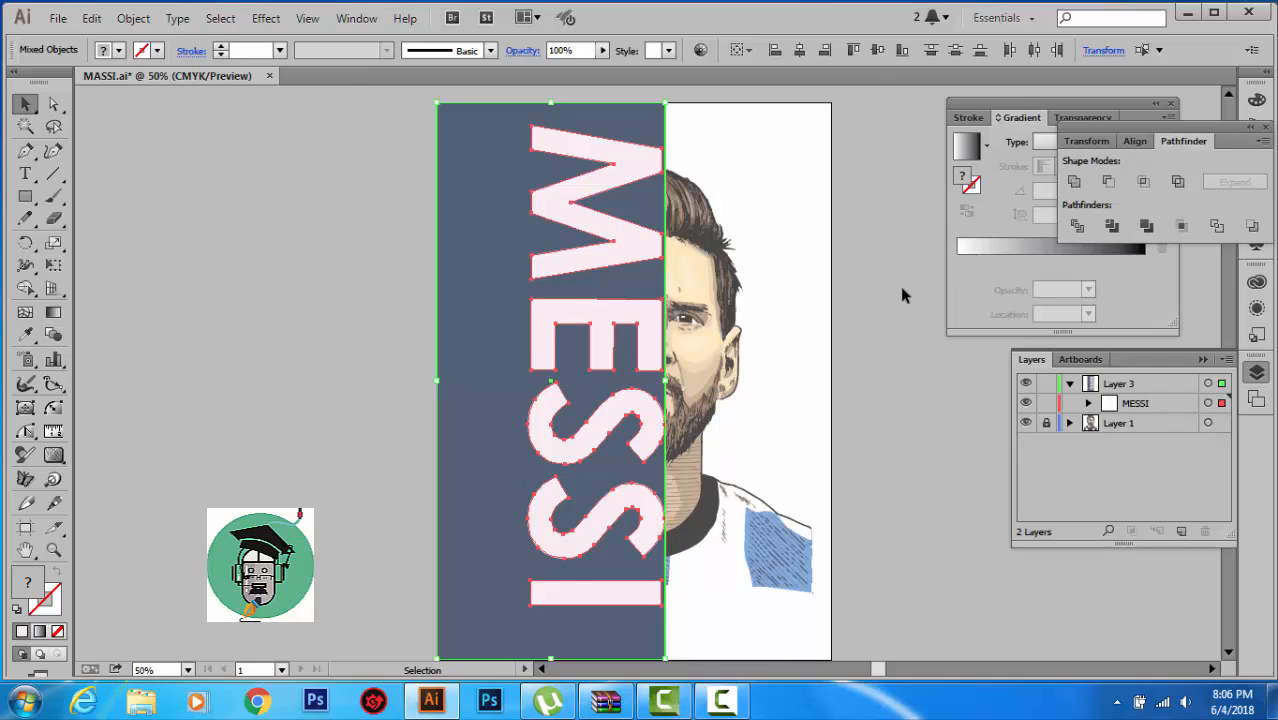
click(889, 328)
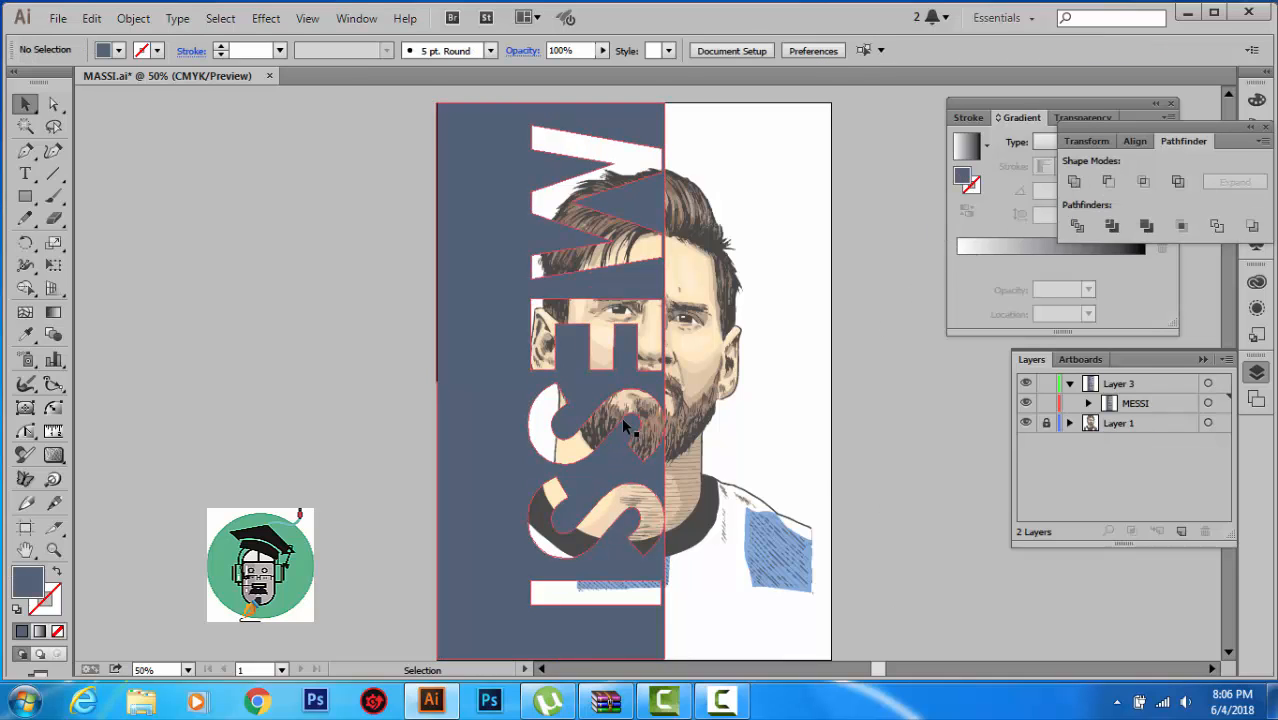
scroll(620, 416, down, 3)
scroll(620, 416, up, 2)
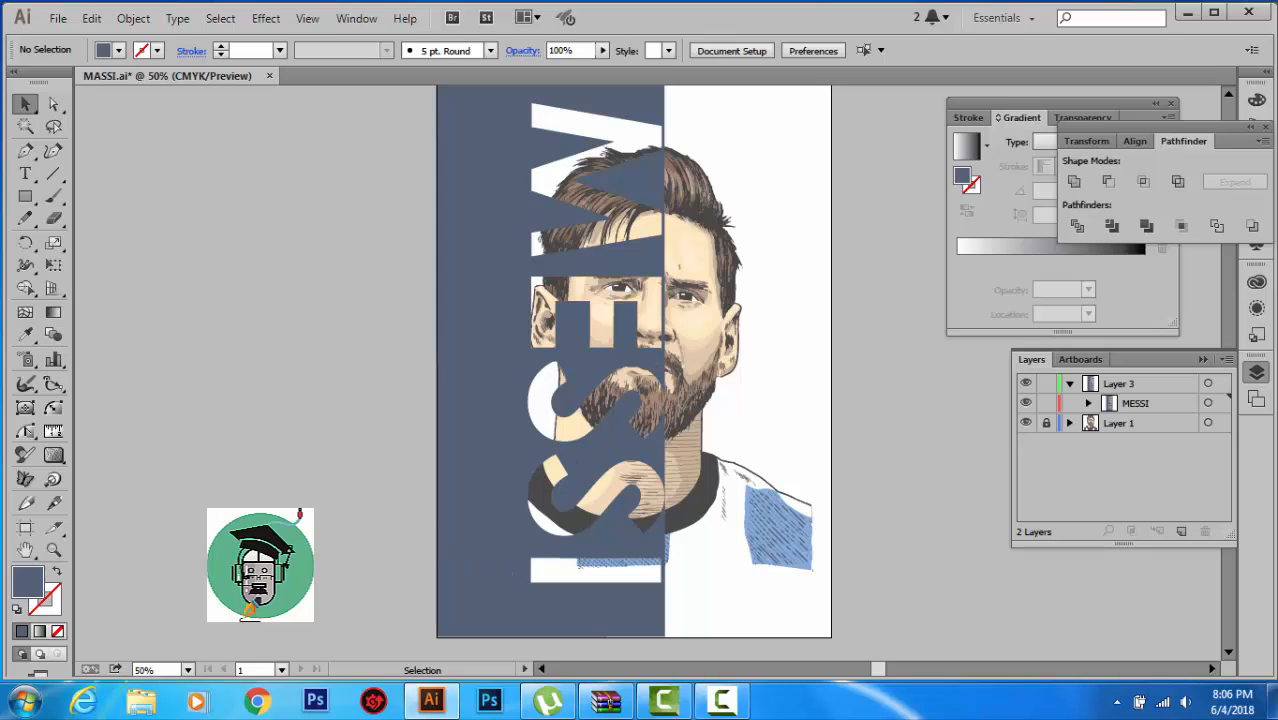